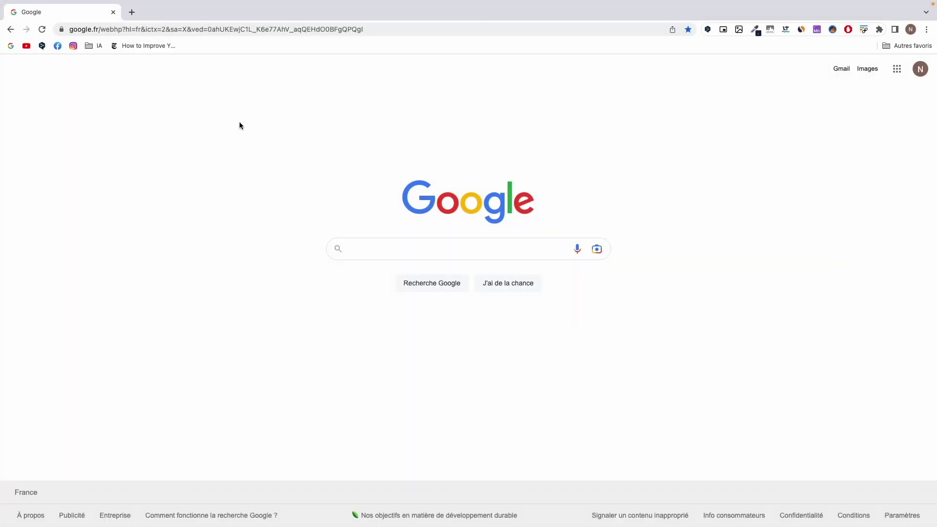
# Step: Search the web for "signature hounds" and open the signaturehound.com website, dismissing the translation offer
pyautogui.write('signature hounds')
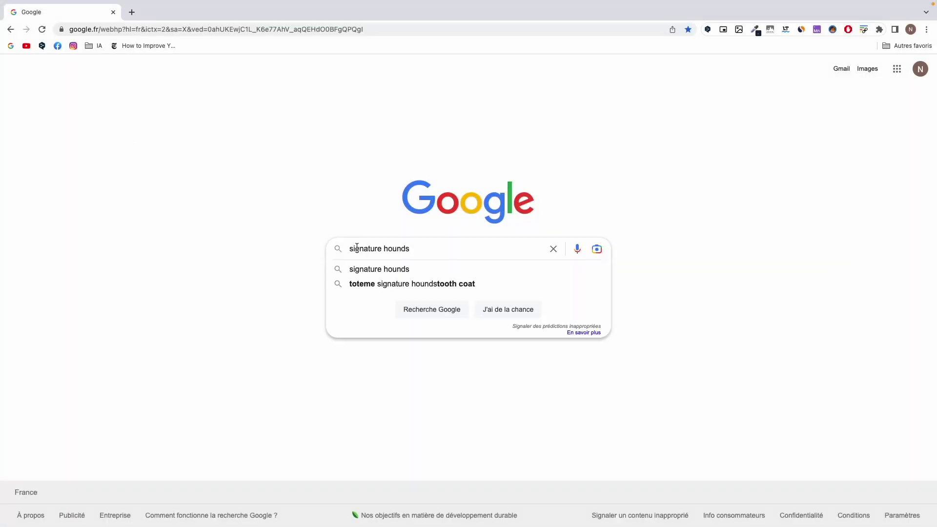
pyautogui.press('Return')
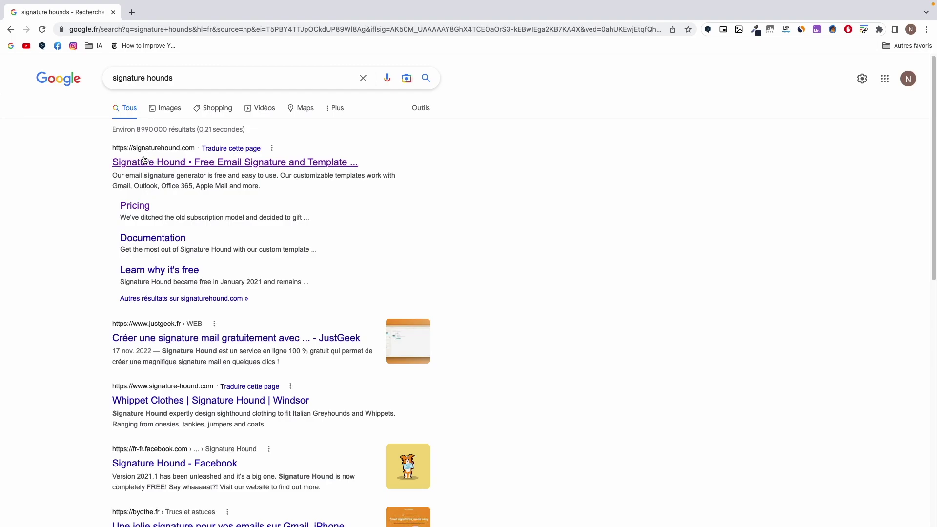
pyautogui.click(181, 162)
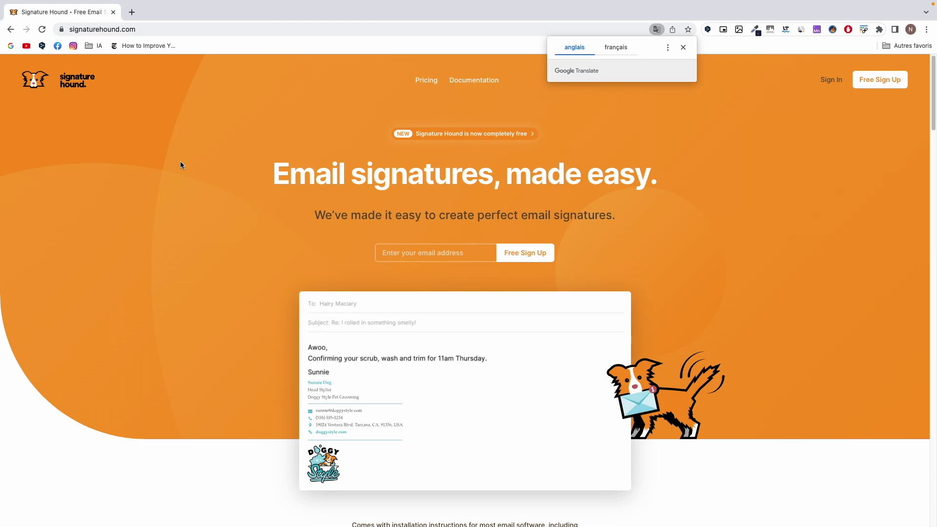
pyautogui.click(180, 165)
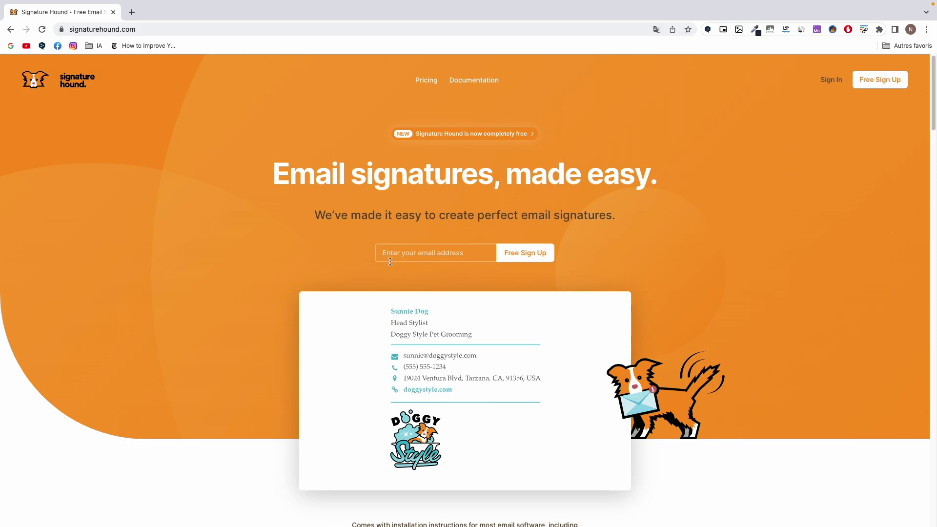
# Step: Enter the account e-mail address on the home page and start the free sign-up
pyautogui.click(437, 258)
pyautogui.click(452, 274)
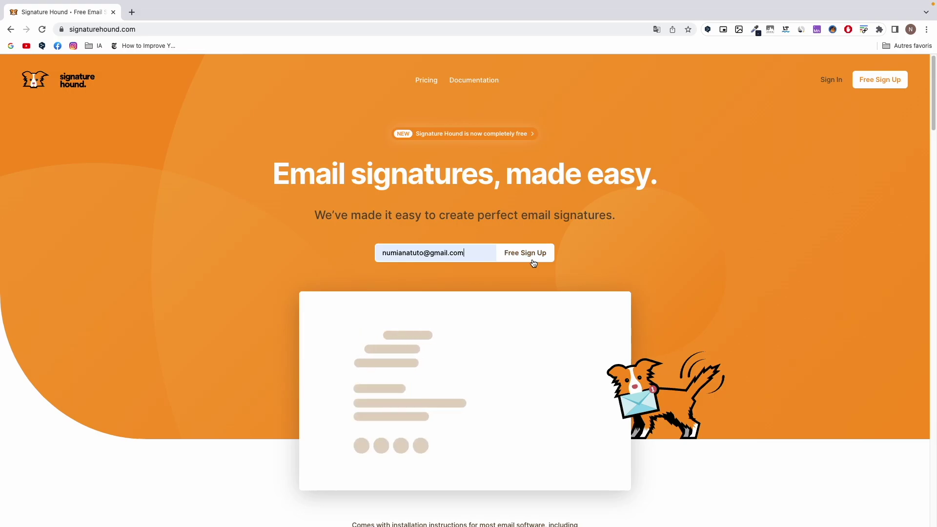
pyautogui.click(525, 254)
# Step: Fill in the first name, last name and account password, agree to the terms of service and create the account
pyautogui.click(232, 207)
pyautogui.write('Numiana')
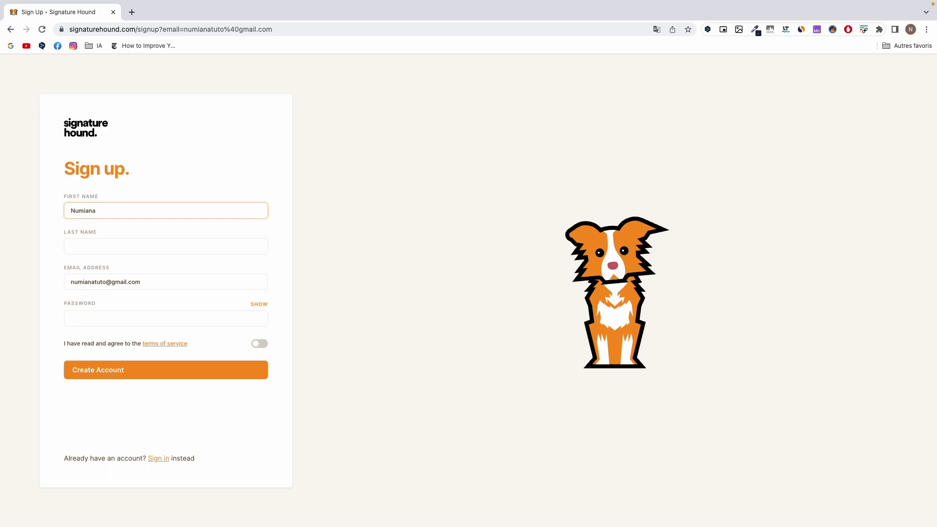
pyautogui.press('Tab')
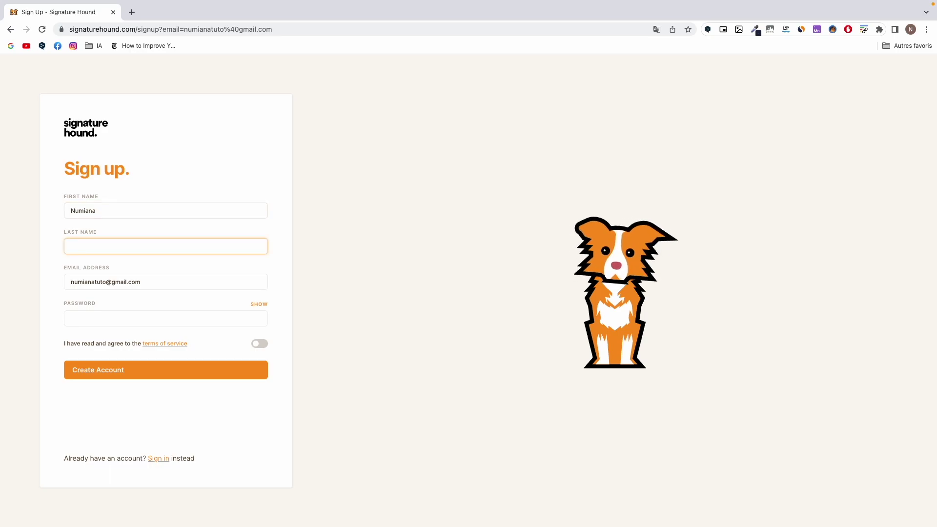
pyautogui.click(191, 288)
pyautogui.click(154, 318)
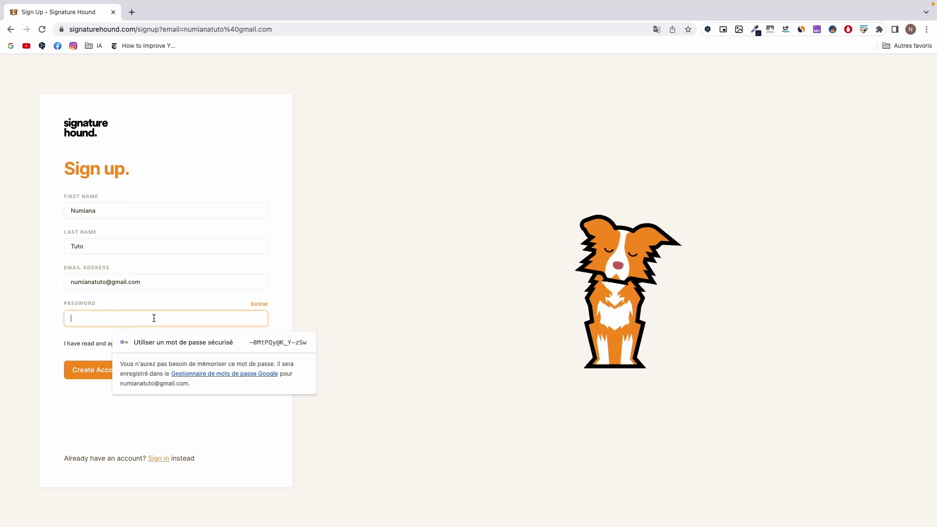
pyautogui.write('••••••••••')
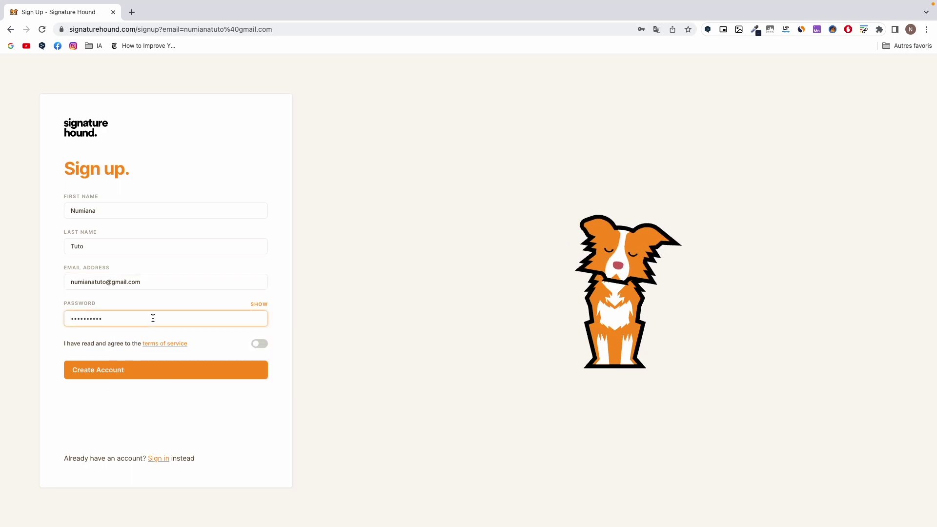
pyautogui.click(261, 346)
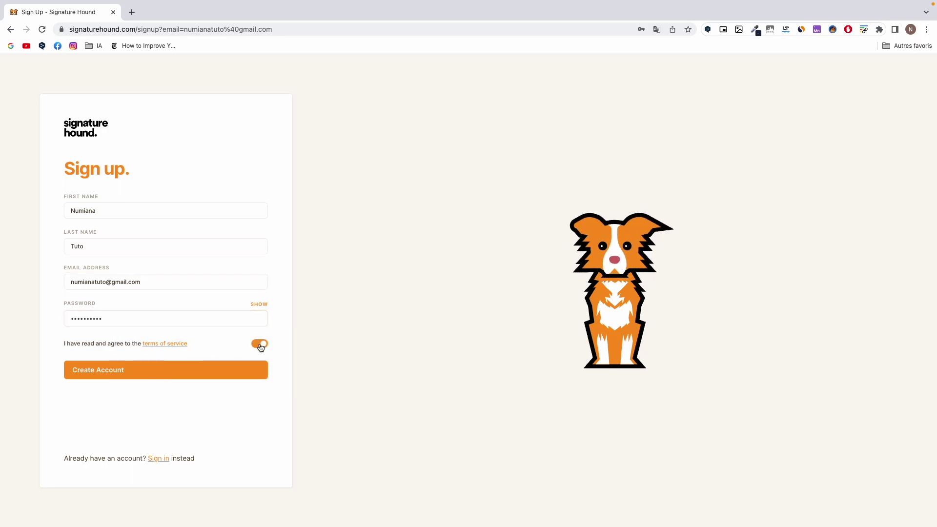
pyautogui.click(135, 372)
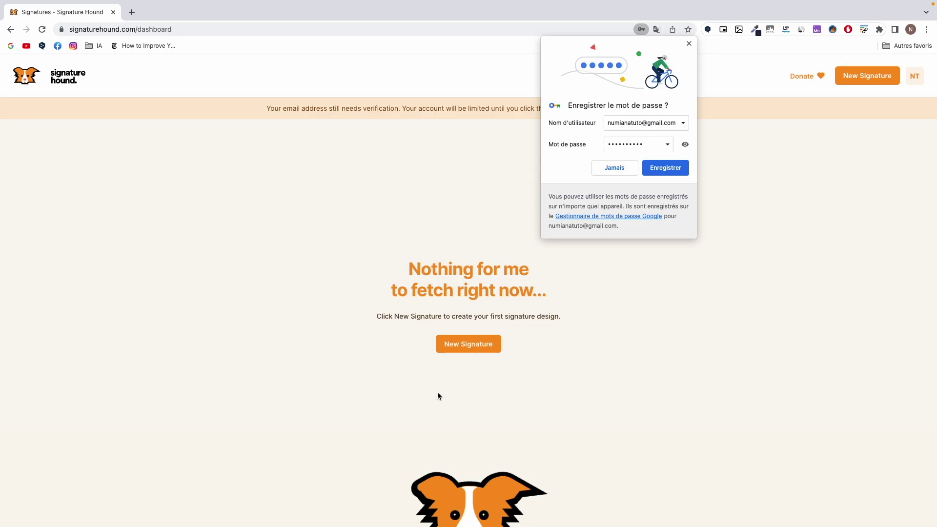
# Step: Create a new signature design named Numiana
pyautogui.click(469, 355)
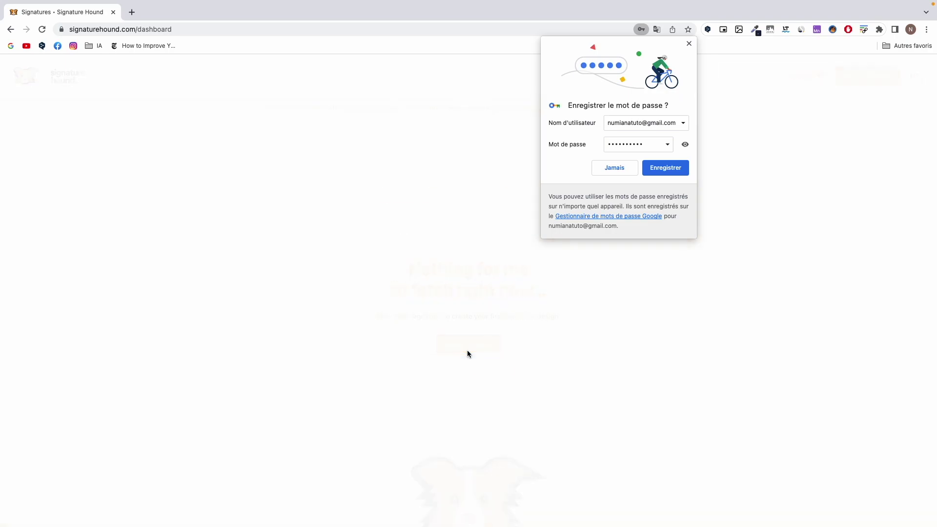
pyautogui.write('Numiana')
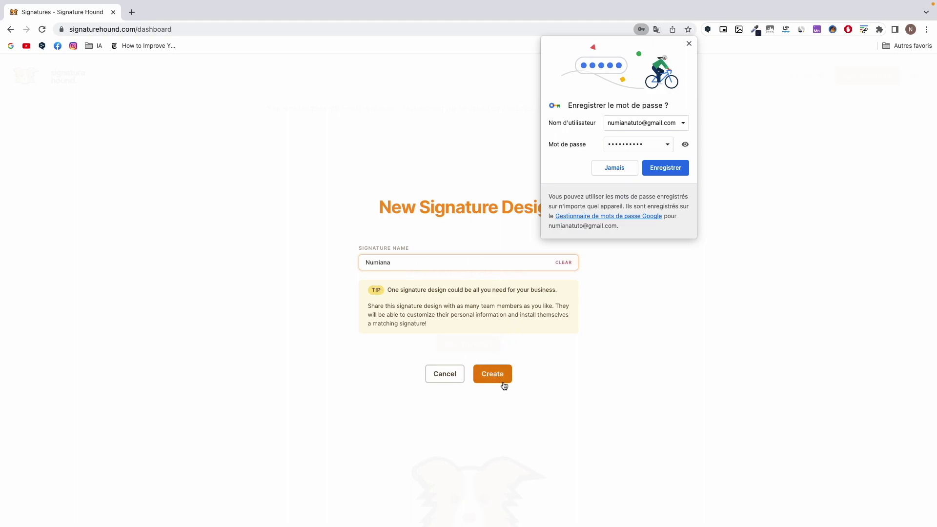
pyautogui.click(503, 384)
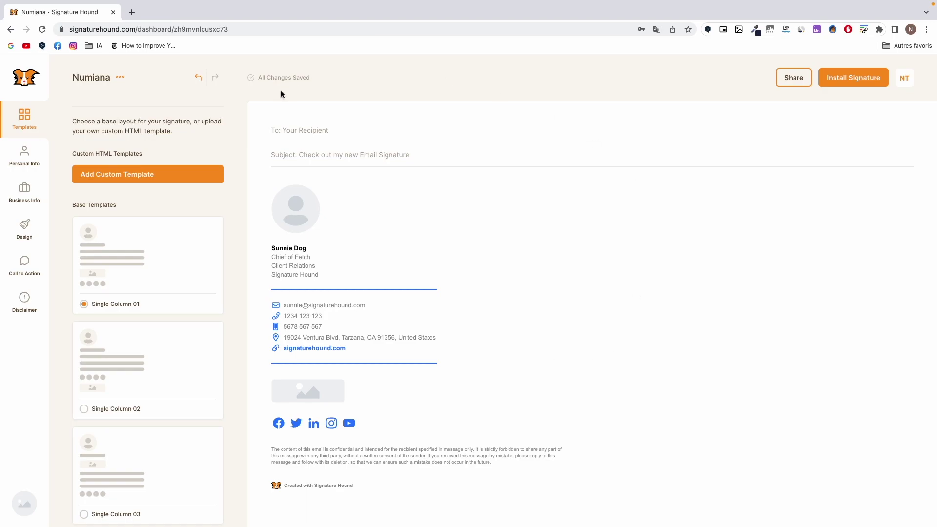
# Step: Try the single-column base templates and apply the Two Column 01 layout to the signature
pyautogui.scroll(-2, 178, 446)
pyautogui.click(177, 337)
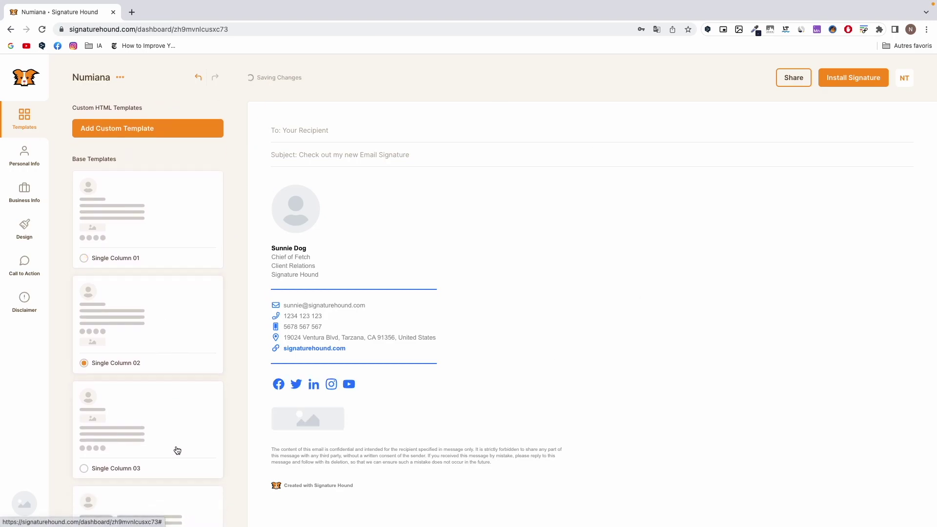
pyautogui.click(177, 448)
pyautogui.scroll(-5, 178, 451)
pyautogui.click(177, 450)
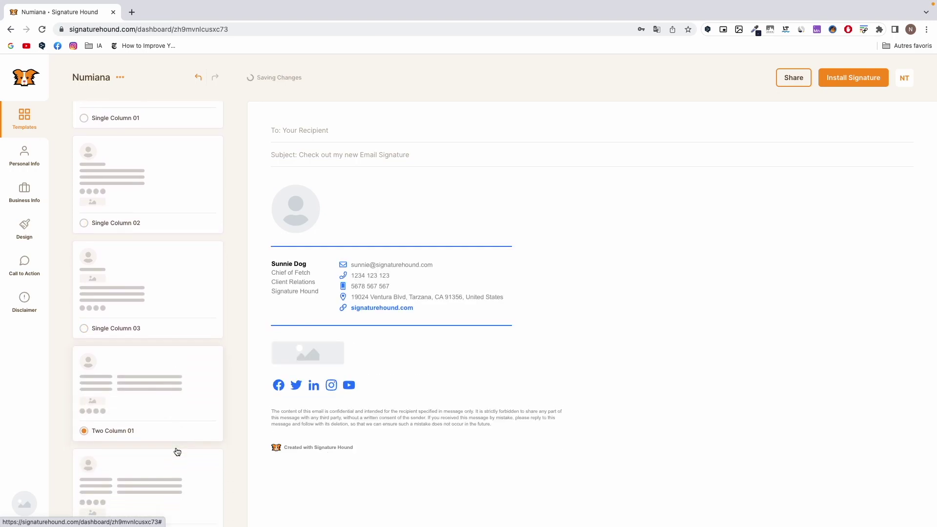
pyautogui.scroll(-2, 176, 450)
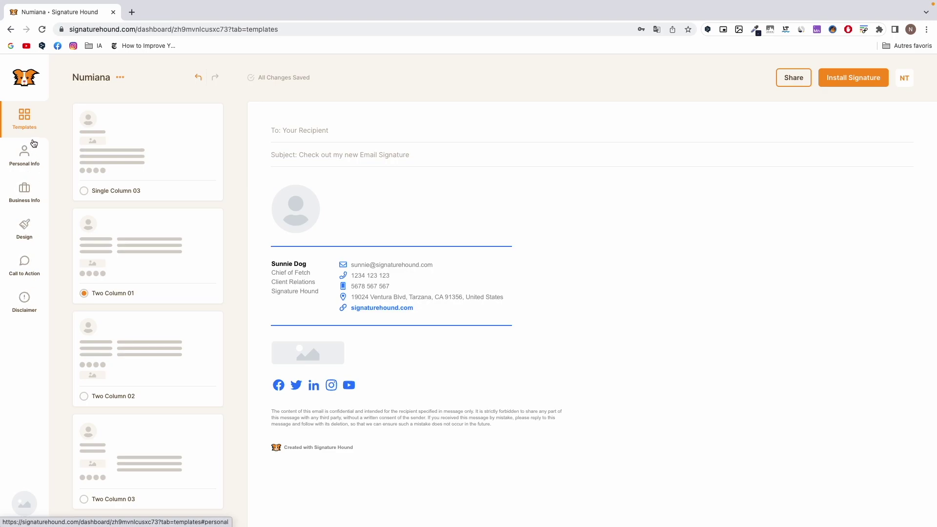
# Step: Keep the placeholder profile image shown in the personal information and set the profile picture width to 107px
pyautogui.click(30, 154)
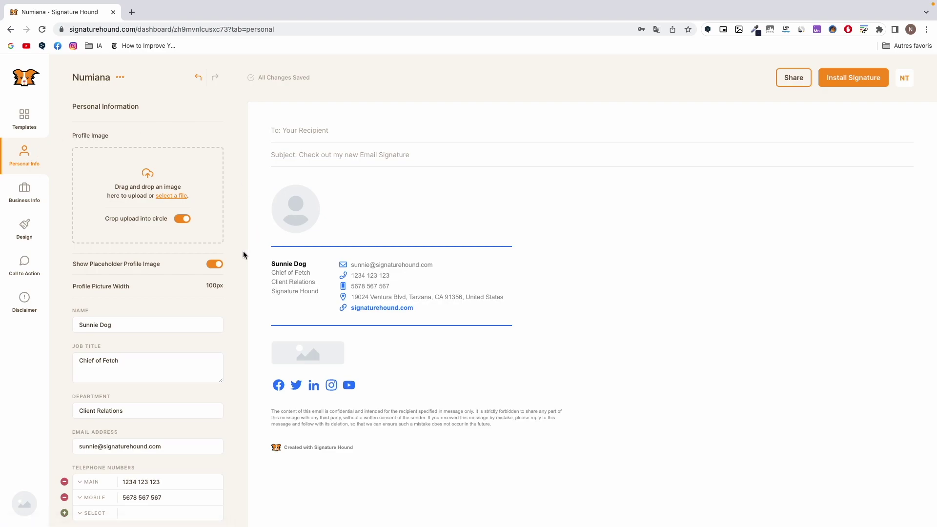
pyautogui.click(219, 269)
pyautogui.click(218, 269)
pyautogui.click(215, 291)
pyautogui.moveTo(125, 306); pyautogui.dragTo(131, 301)
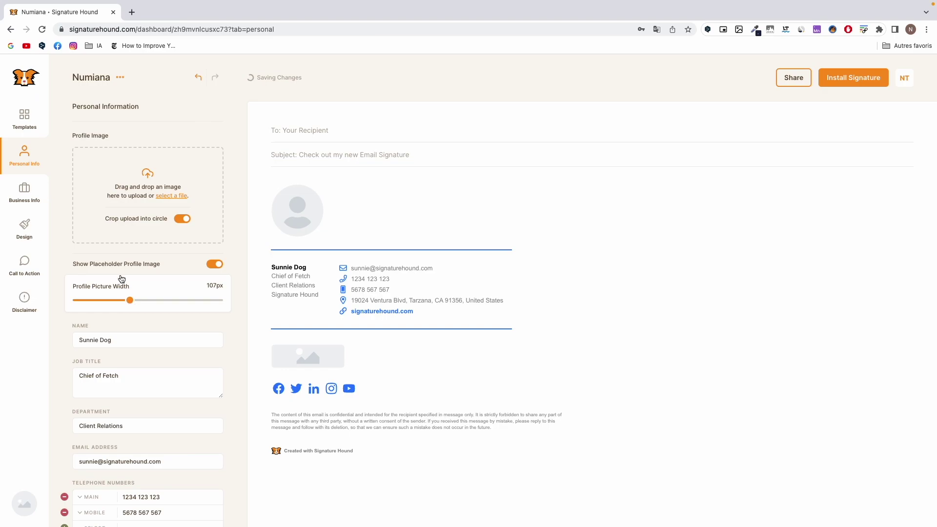
# Step: Upload JPEG-2.jpg as the profile image, cropped into a circle
pyautogui.click(177, 197)
pyautogui.click(387, 212)
pyautogui.click(633, 356)
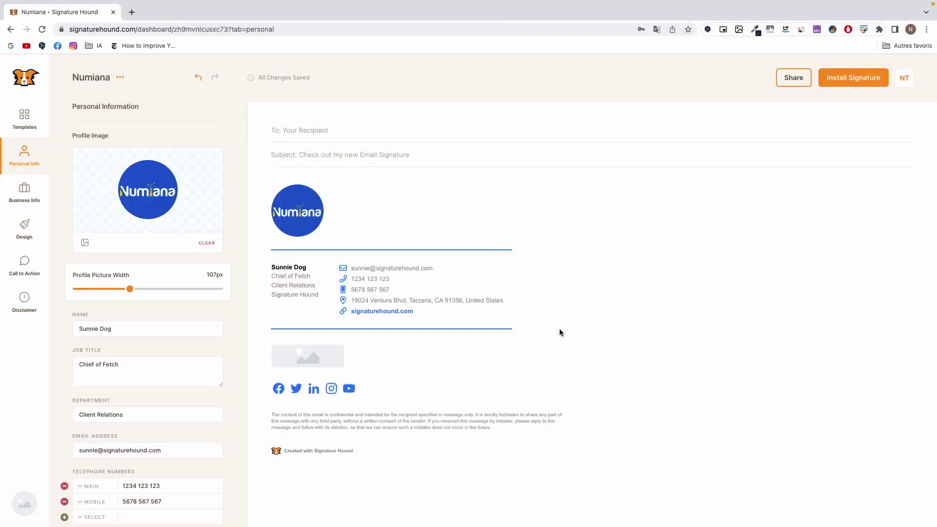
# Step: Replace the sample name in the personal information with the signature owner's full name
pyautogui.click(150, 326)
pyautogui.press('super+a')
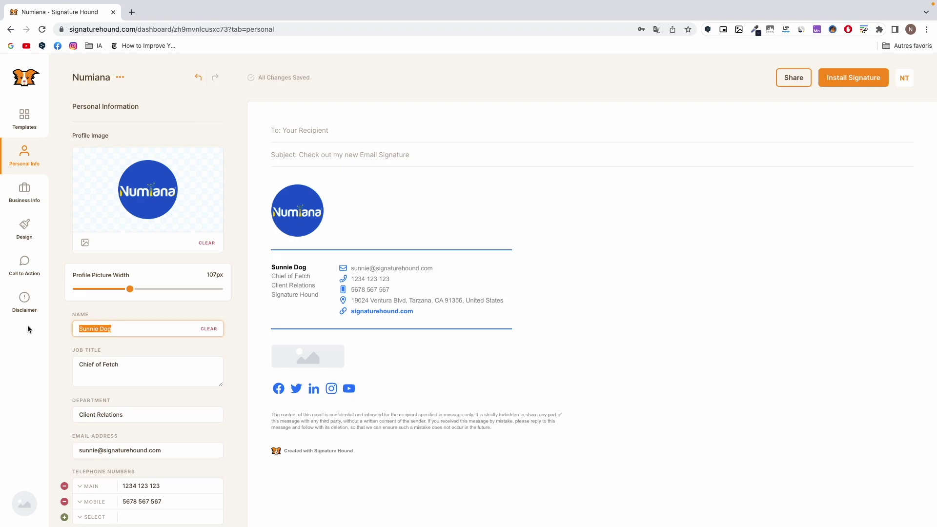
pyautogui.write('Numiana Tuto')
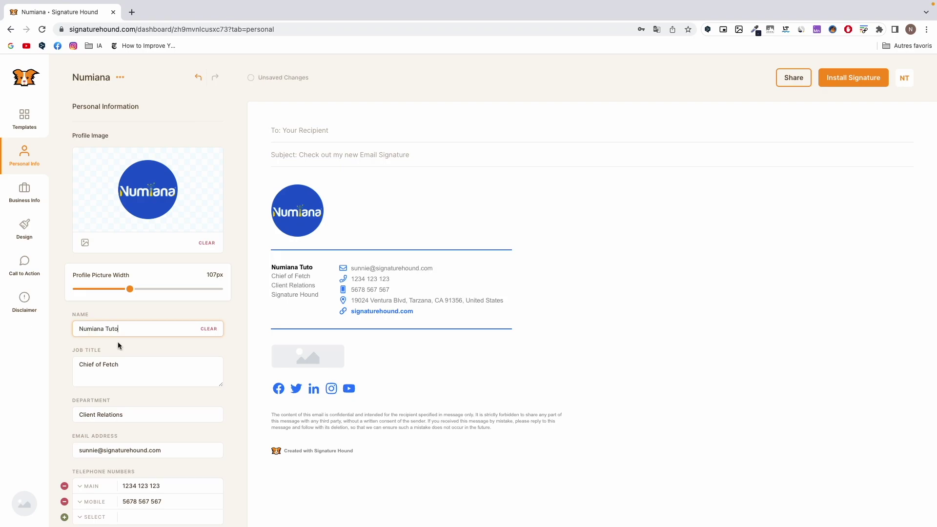
pyautogui.scroll(-2, 119, 346)
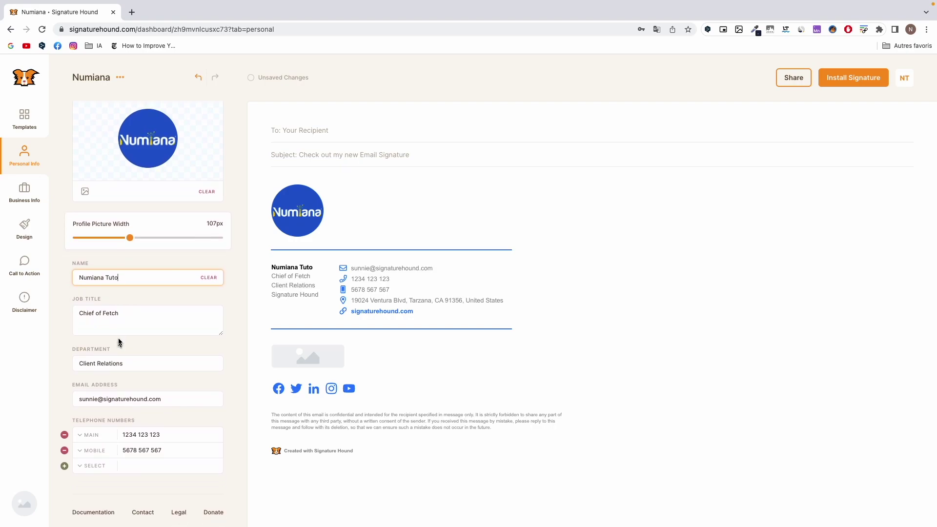
# Step: Turn off the placeholder logo in the signature's business information
pyautogui.click(31, 189)
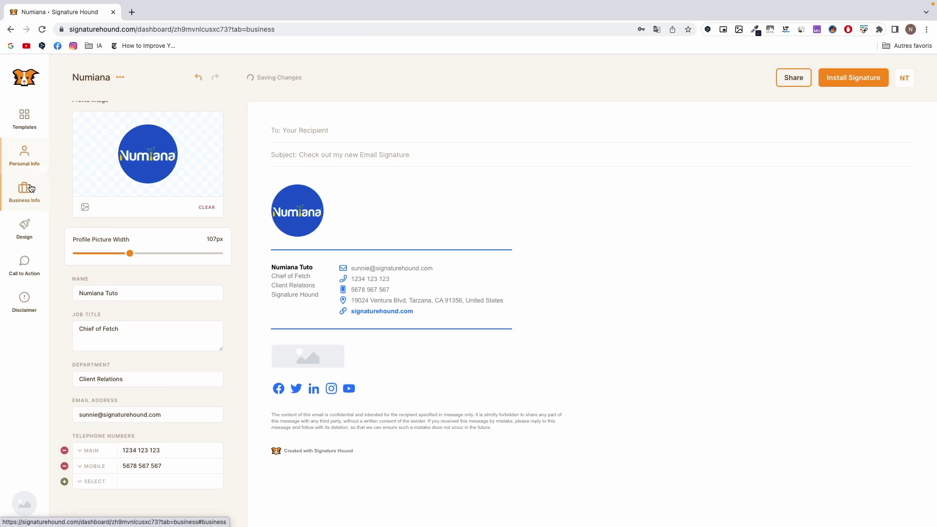
pyautogui.click(220, 255)
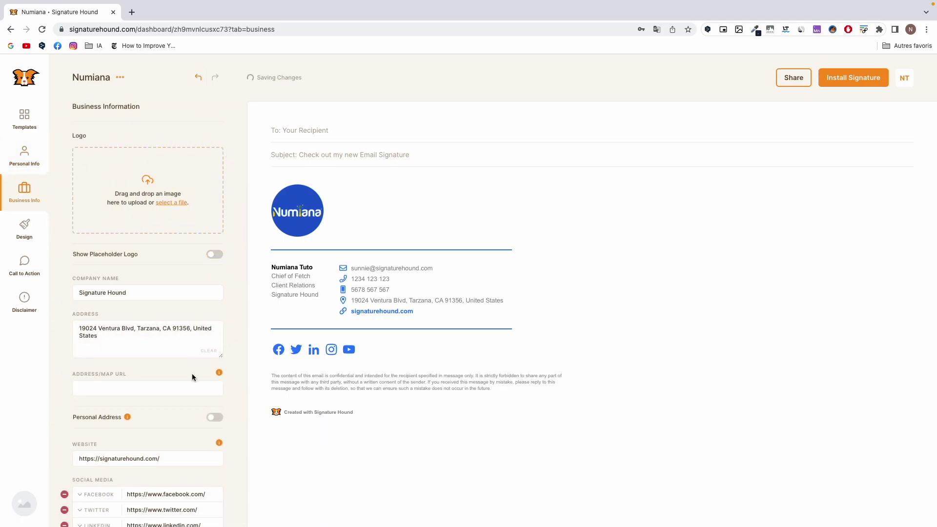
pyautogui.scroll(-3, 192, 373)
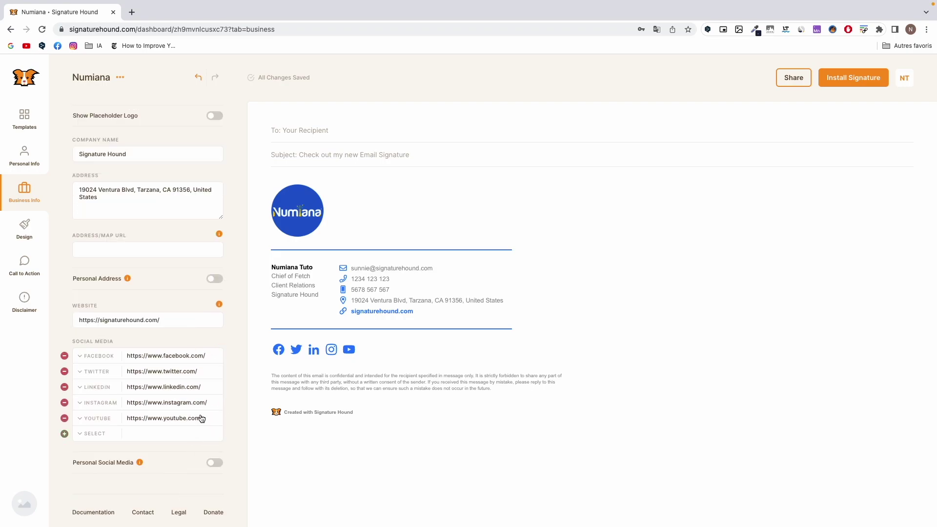
pyautogui.click(24, 229)
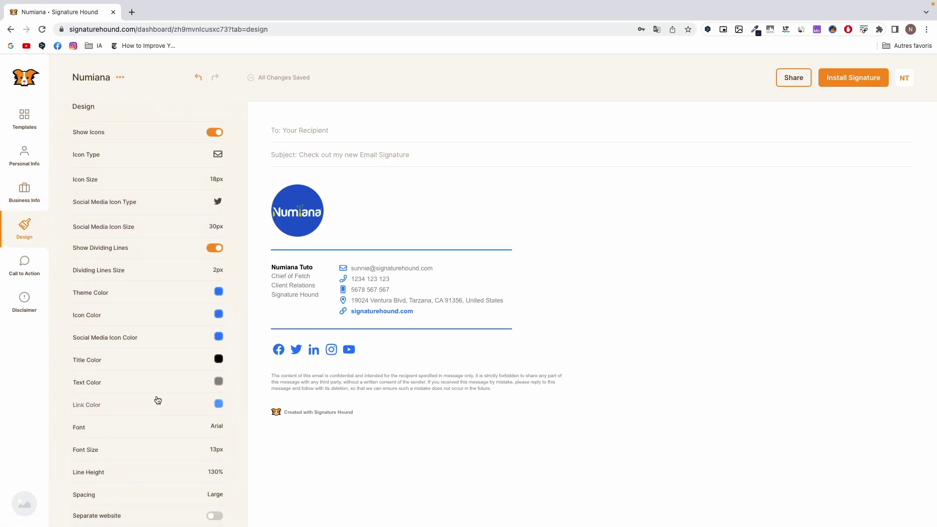
pyautogui.scroll(-1, 156, 398)
pyautogui.scroll(1, 231, 232)
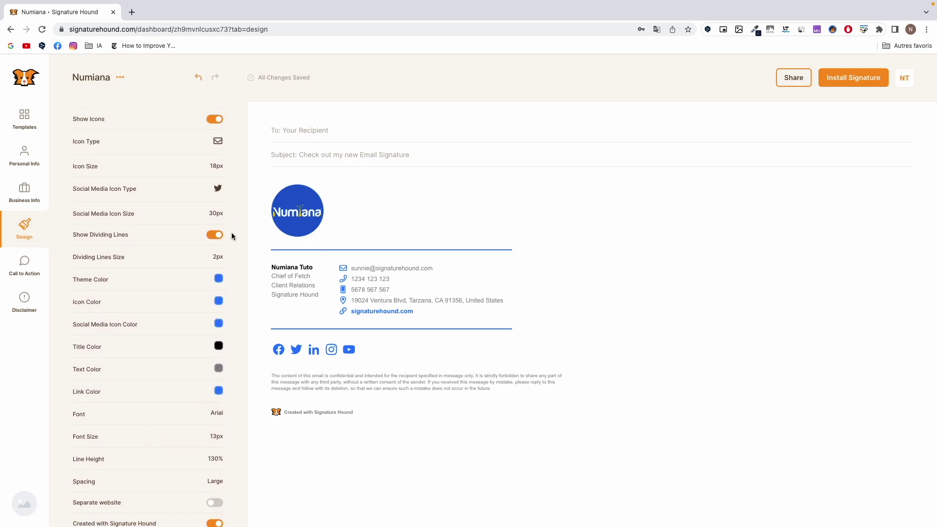
pyautogui.scroll(1, 235, 250)
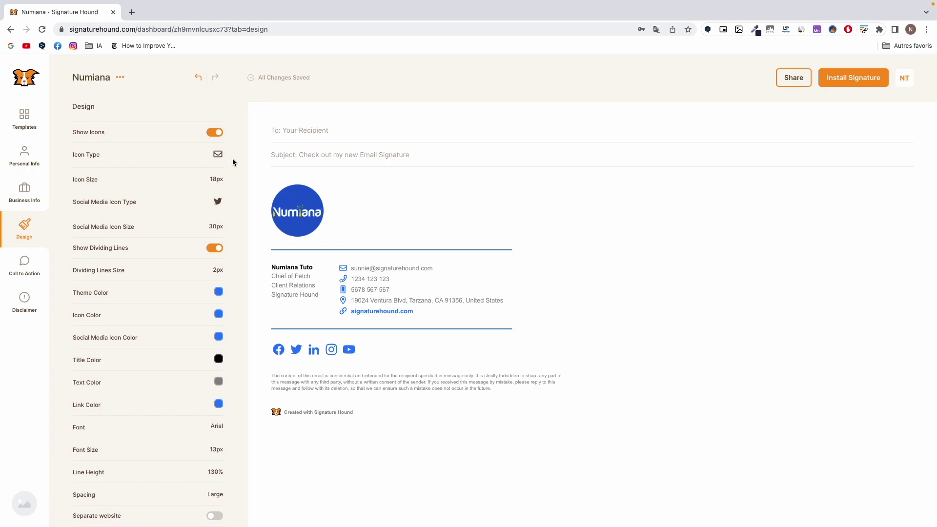
# Step: Upload JPEG-1.jpg as the signature's call to action image and check it in the preview
pyautogui.click(23, 268)
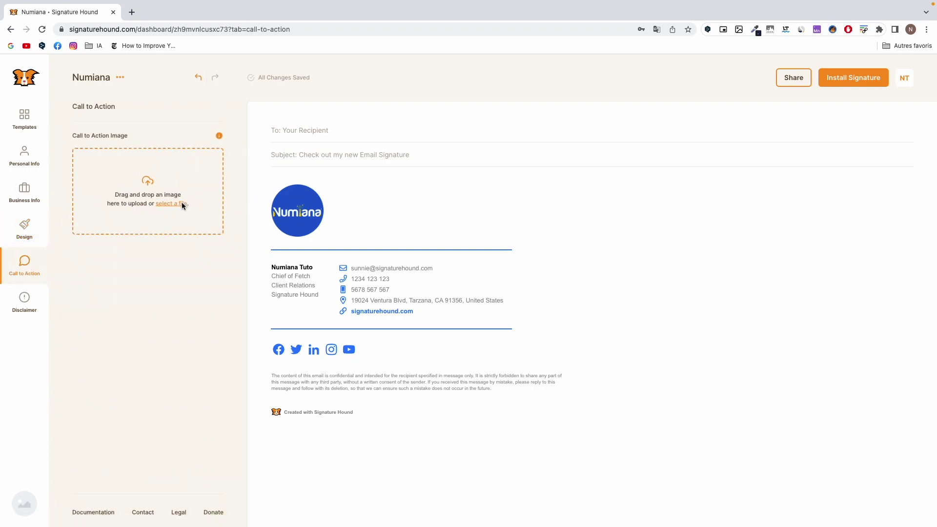
pyautogui.click(176, 203)
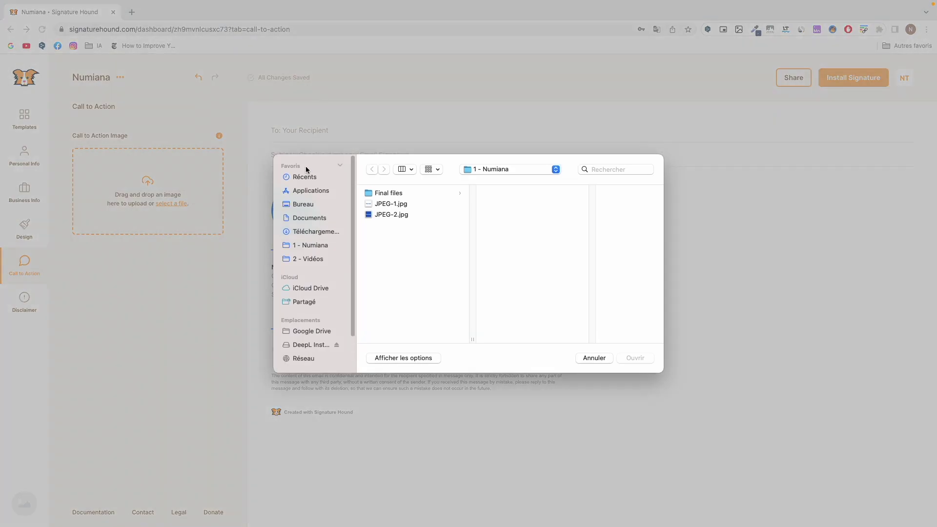
pyautogui.click(388, 206)
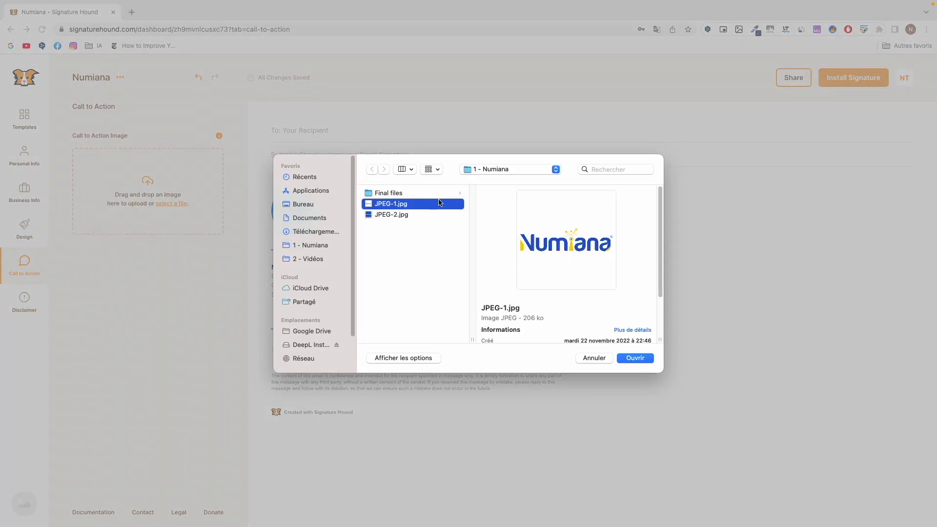
pyautogui.click(631, 358)
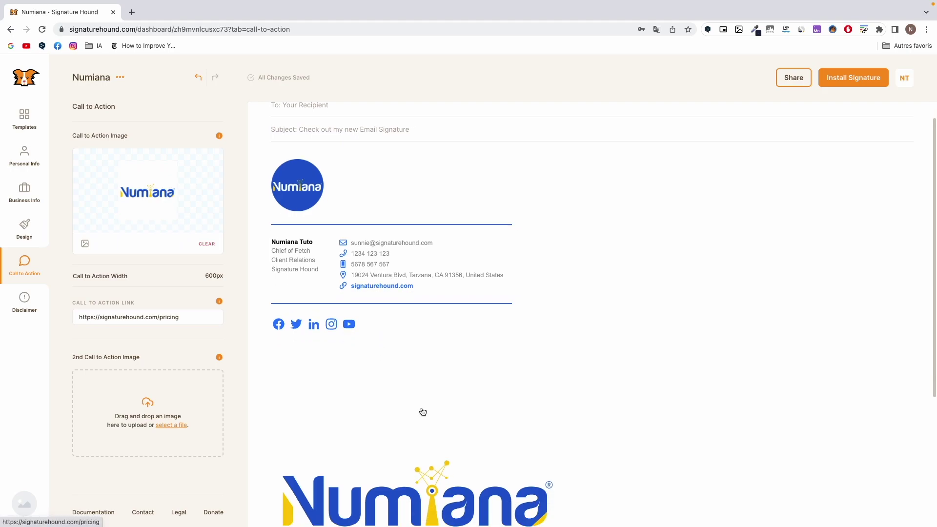
pyautogui.scroll(-1, 347, 435)
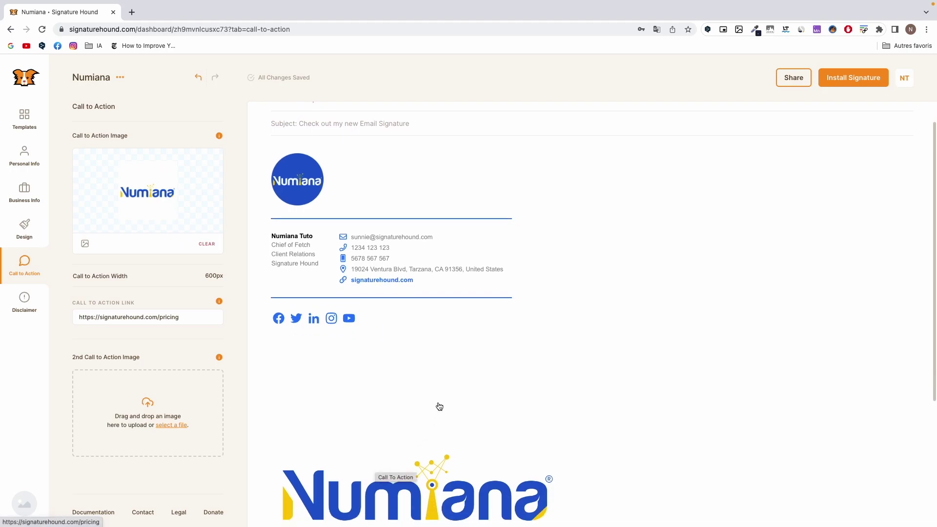
pyautogui.moveTo(205, 316)
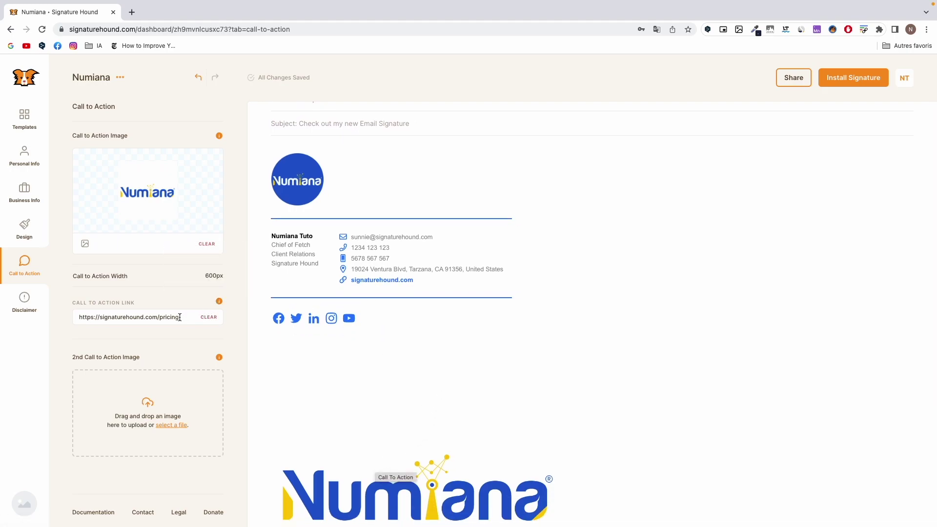
# Step: Clear the signature's call to action image and delete the whole disclaimer text
pyautogui.click(207, 244)
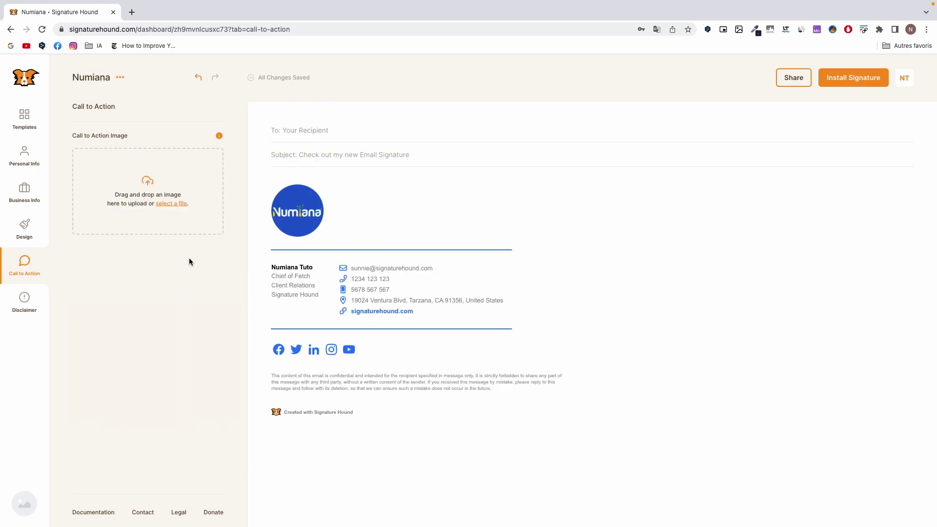
pyautogui.click(24, 300)
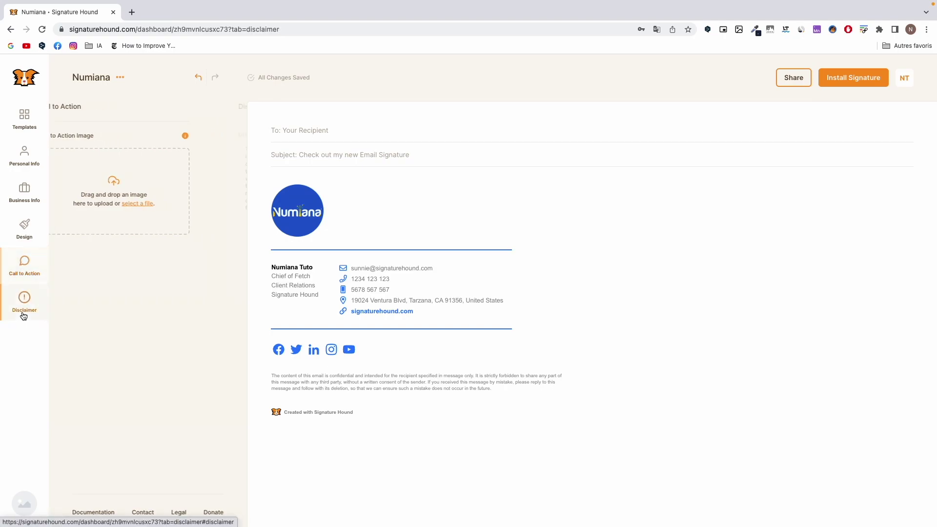
pyautogui.moveTo(126, 212); pyautogui.dragTo(68, 138)
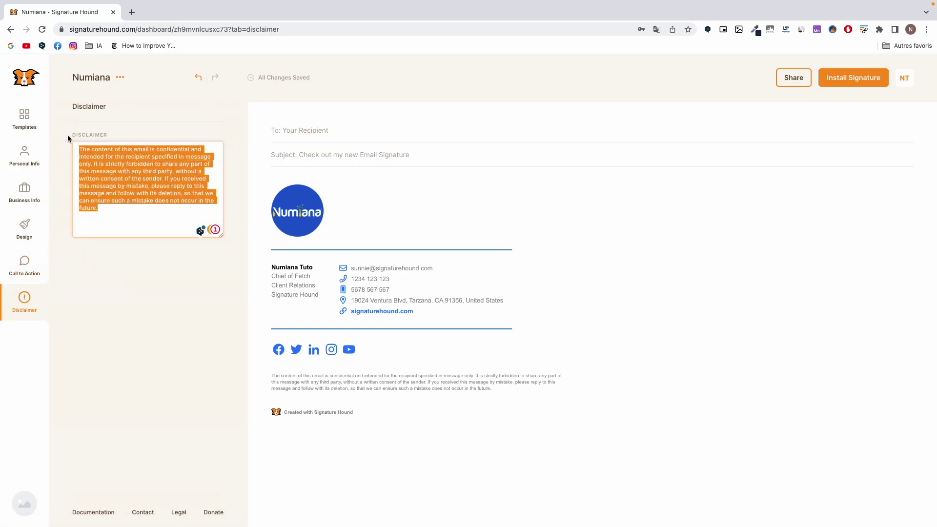
pyautogui.press('BackSpace')
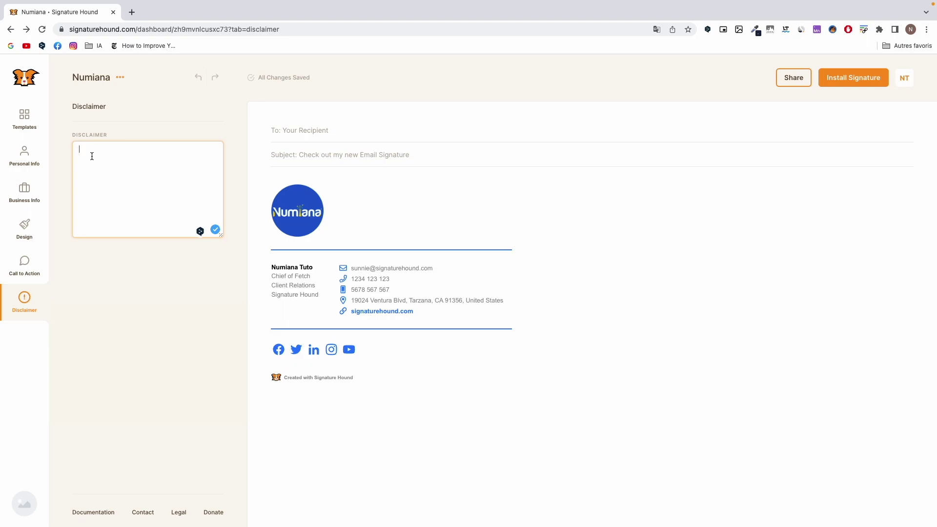
# Step: Open the signature installation instructions for Gmail (Web Mail) and translate the page into French
pyautogui.click(858, 80)
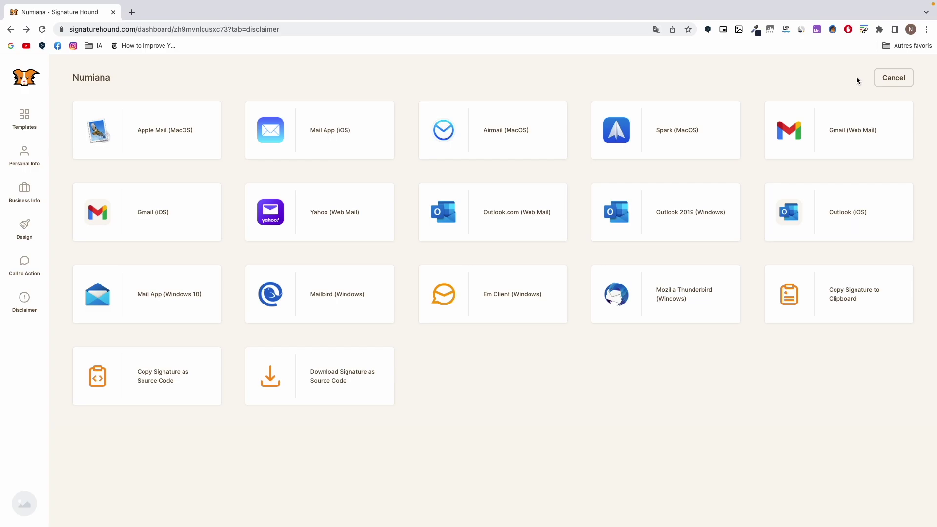
pyautogui.click(845, 144)
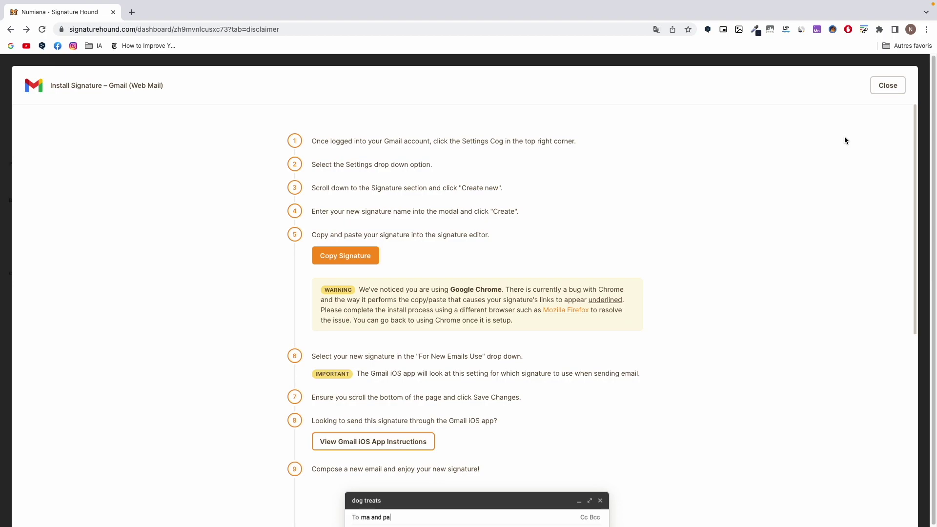
pyautogui.rightClick(845, 141)
pyautogui.click(792, 261)
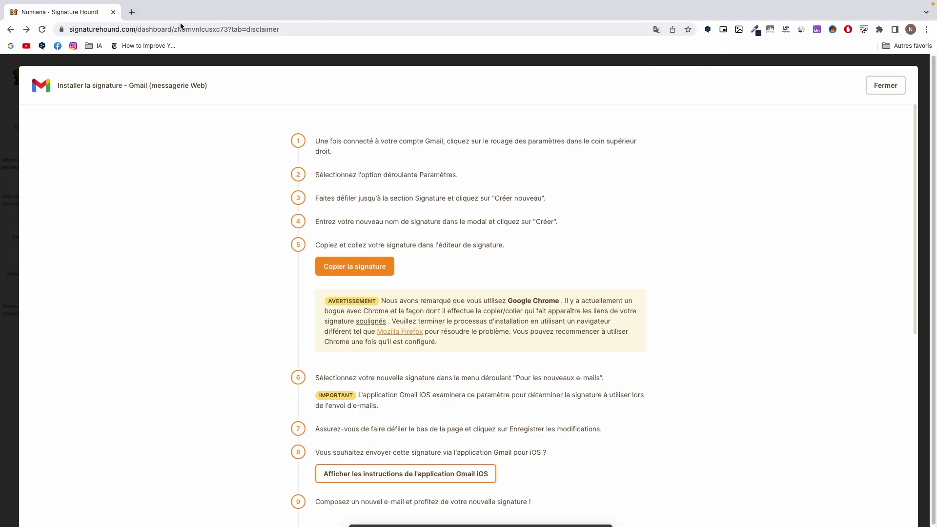
# Step: Open Gmail in a new browser tab from the Google home page and go to its full settings
pyautogui.click(132, 12)
pyautogui.click(55, 136)
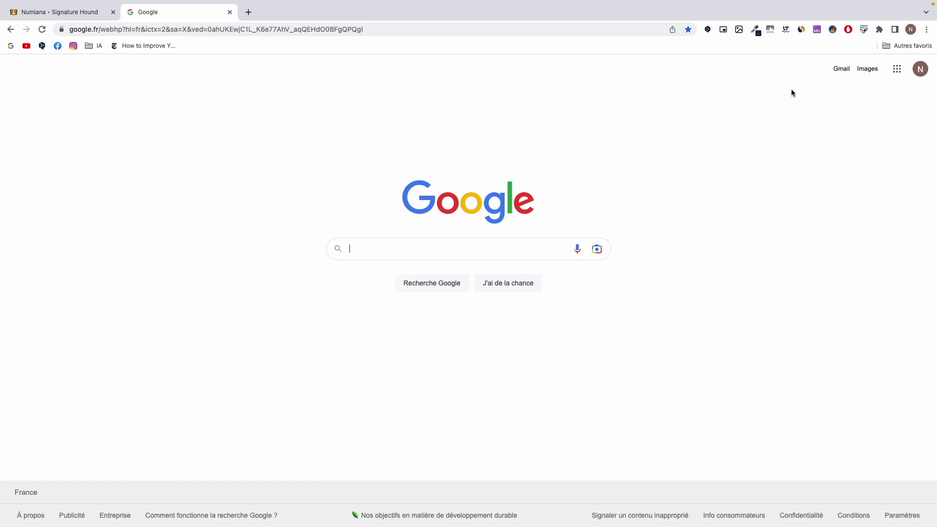
pyautogui.click(842, 69)
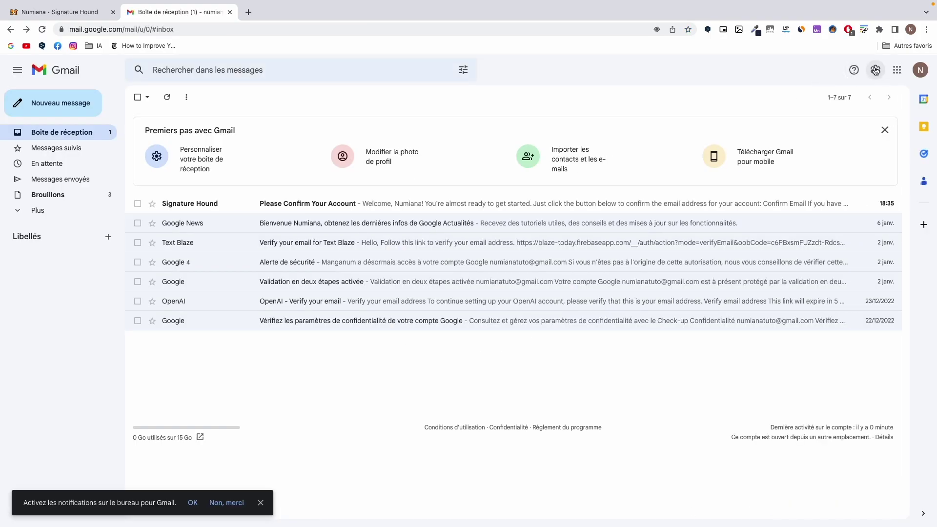
pyautogui.click(876, 71)
pyautogui.click(834, 120)
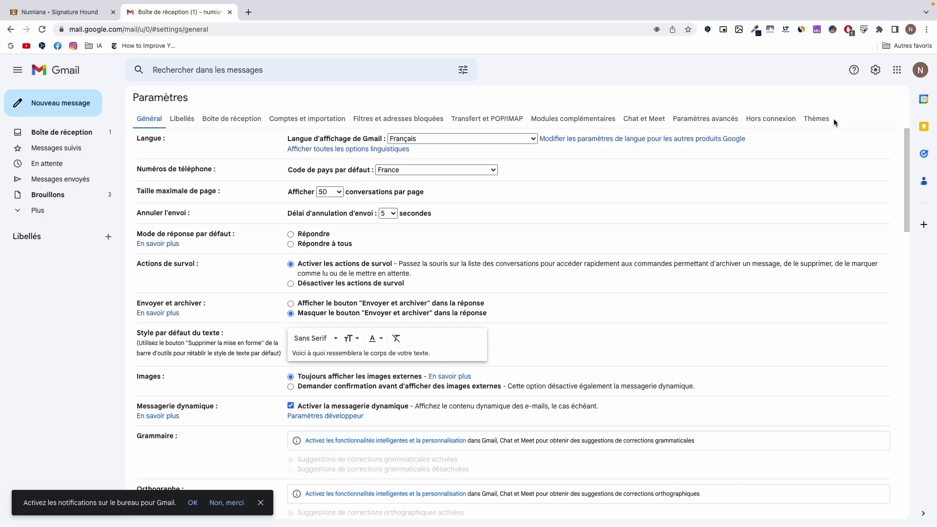
# Step: Create a new Gmail signature named Numiana in the general settings
pyautogui.scroll(-6, 844, 203)
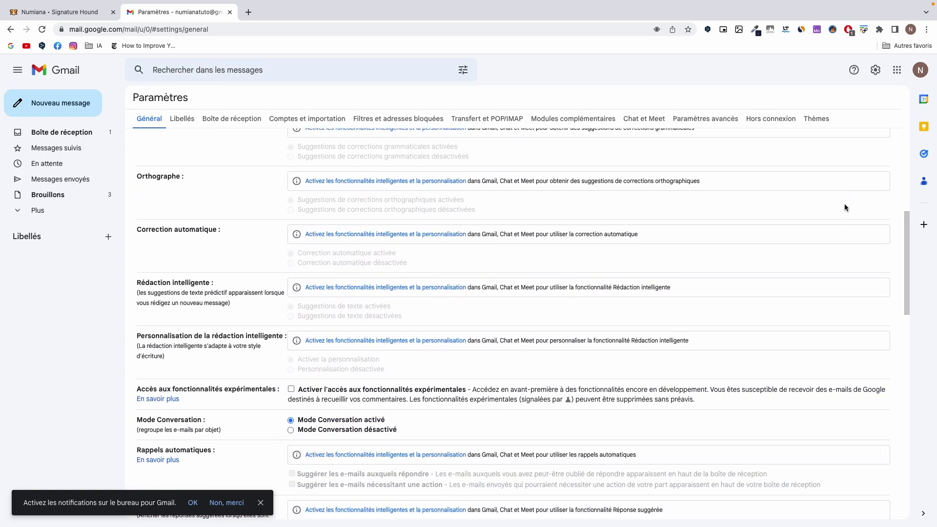
pyautogui.scroll(-8, 846, 208)
pyautogui.scroll(-7, 846, 207)
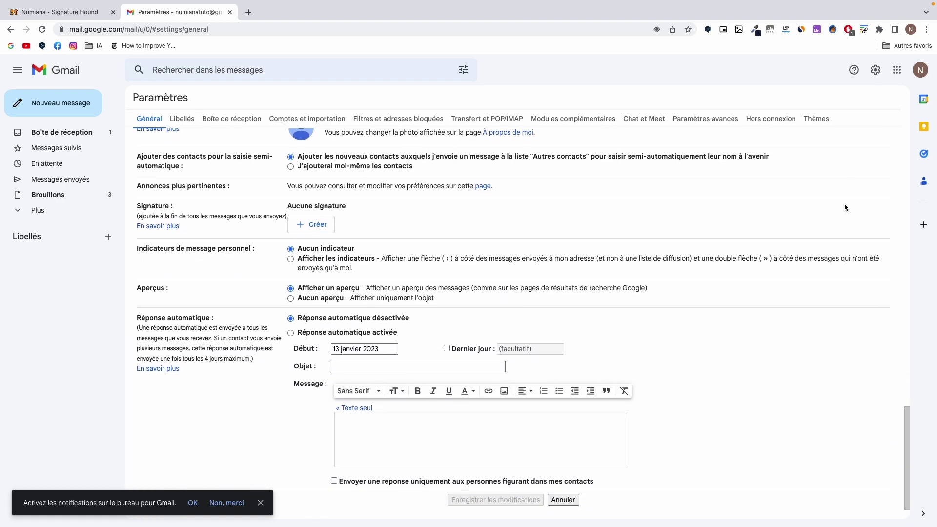
pyautogui.click(315, 225)
pyautogui.write('Numiana')
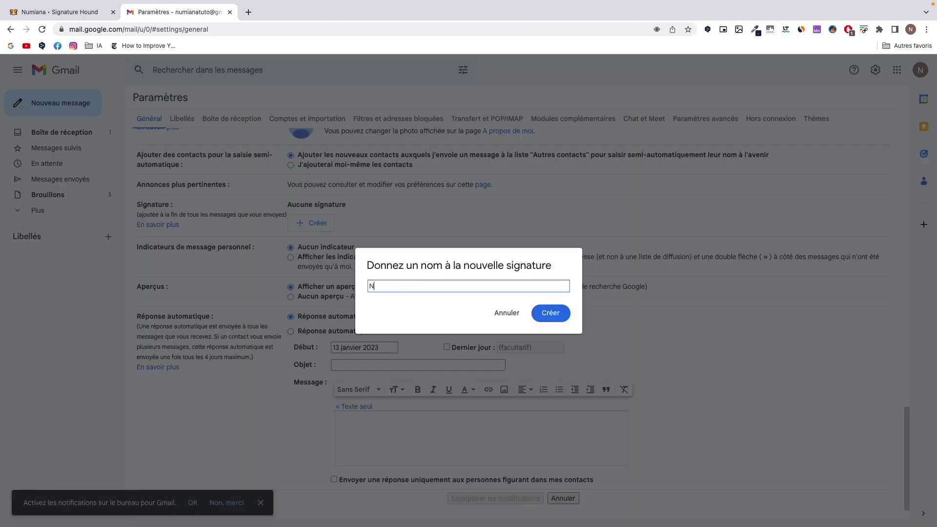
pyautogui.click(551, 313)
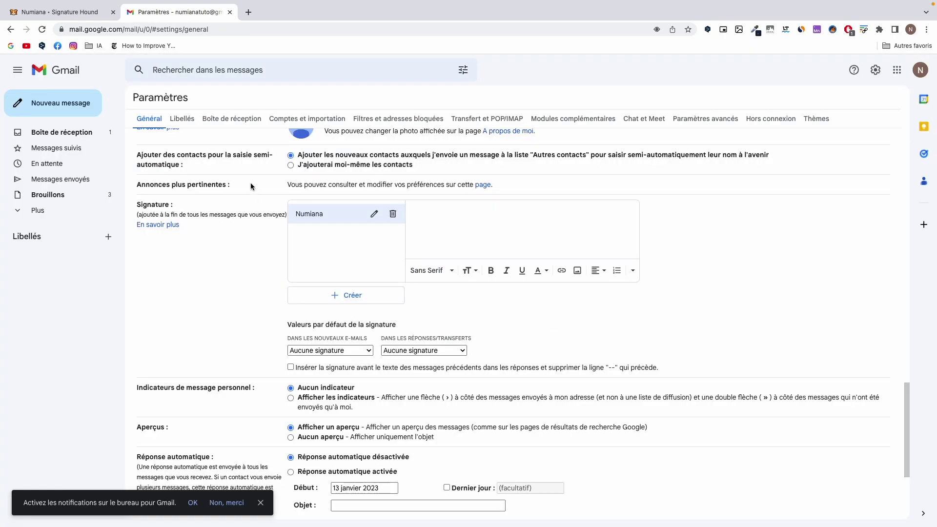
# Step: Copy the finished signature from Signature Hound's installation instructions and paste it into Gmail's Numiana signature editor
pyautogui.click(73, 19)
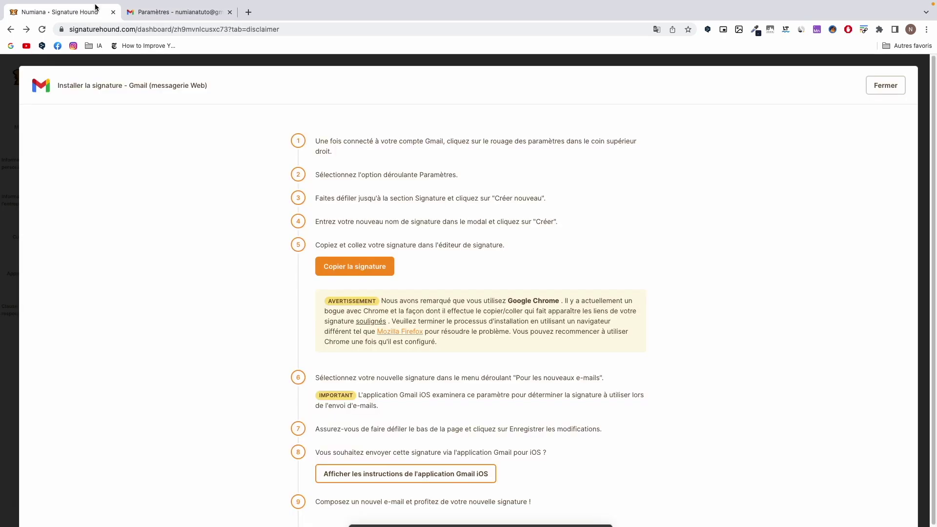
pyautogui.click(367, 272)
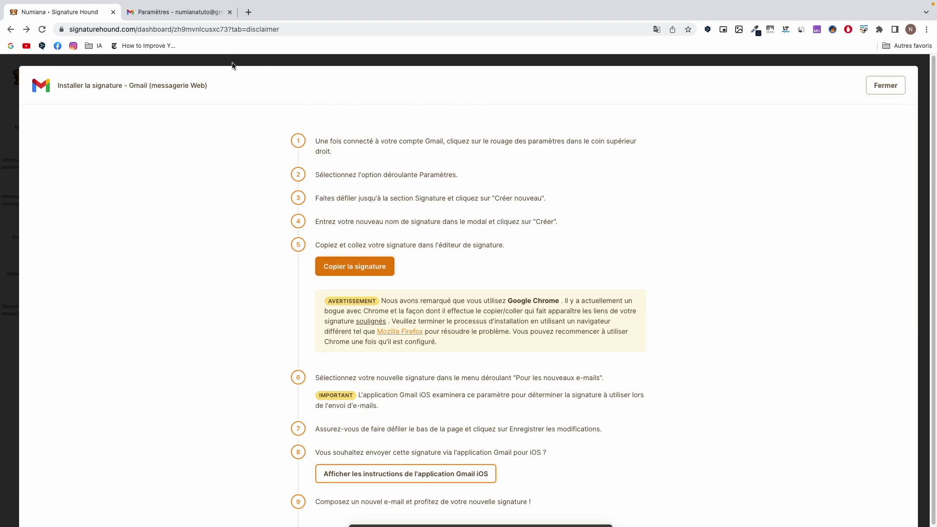
pyautogui.click(194, 20)
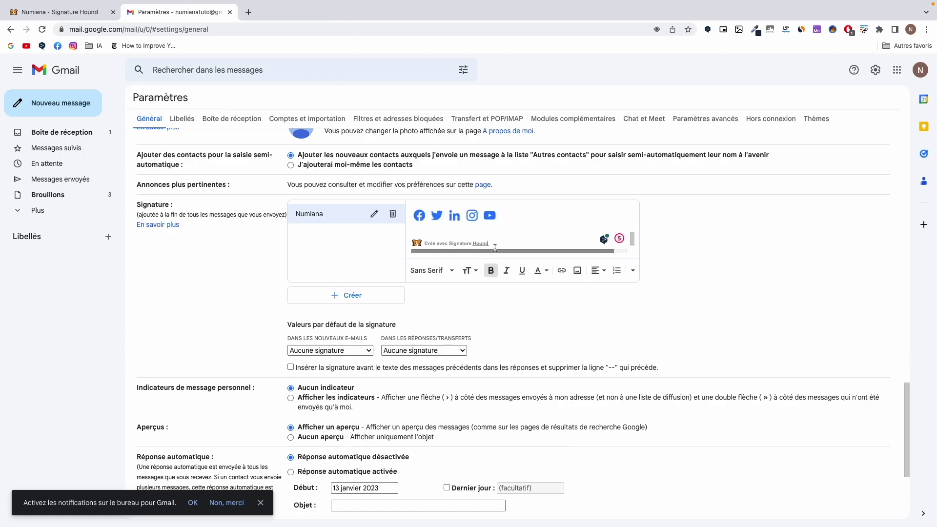
# Step: Delete the "Créé avec Signature Hound" credit and its logo from the end of the pasted signature
pyautogui.moveTo(489, 243); pyautogui.dragTo(413, 240)
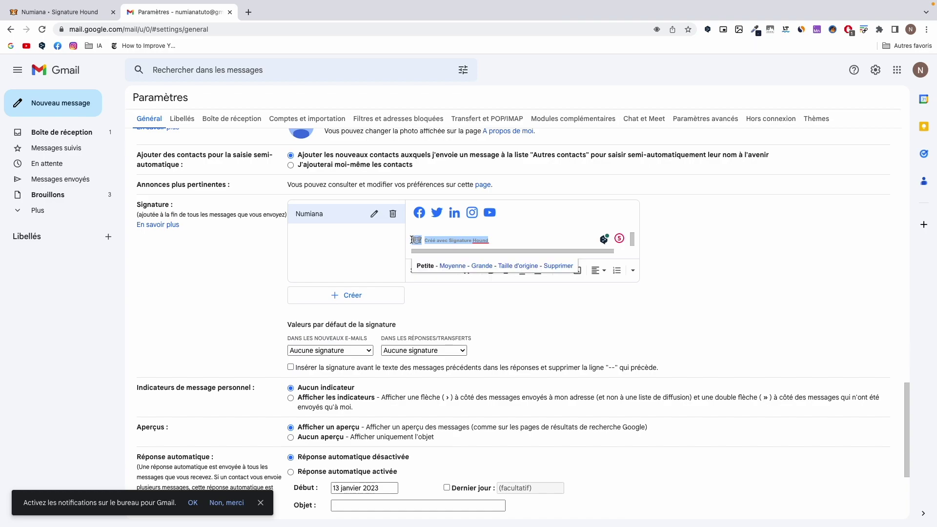
pyautogui.press('BackSpace')
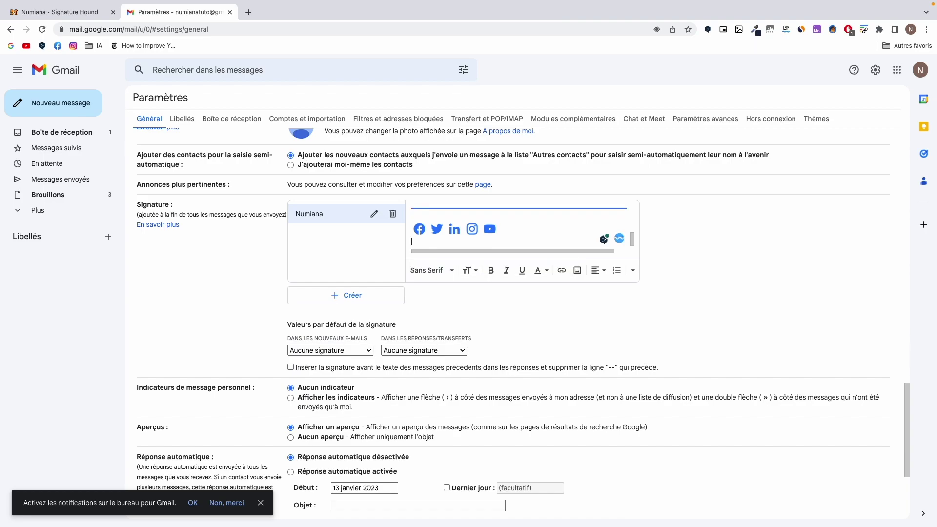
pyautogui.scroll(5, 452, 218)
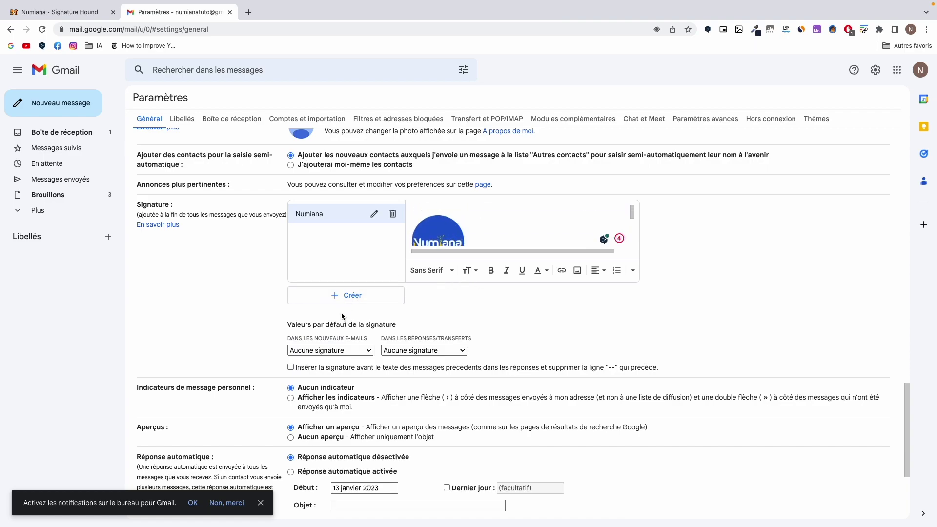
# Step: Set Numiana as the default signature for new emails and for replies/forwards, and save the settings
pyautogui.click(352, 350)
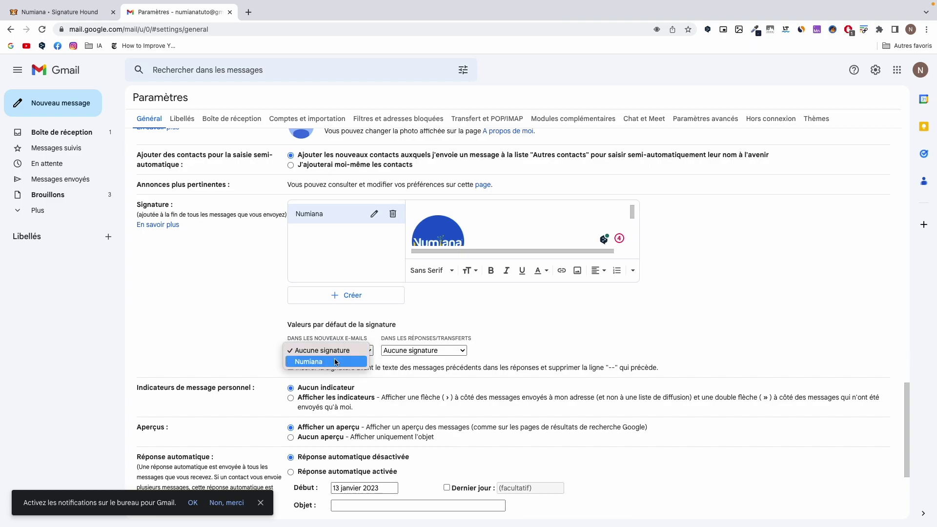
pyautogui.click(336, 362)
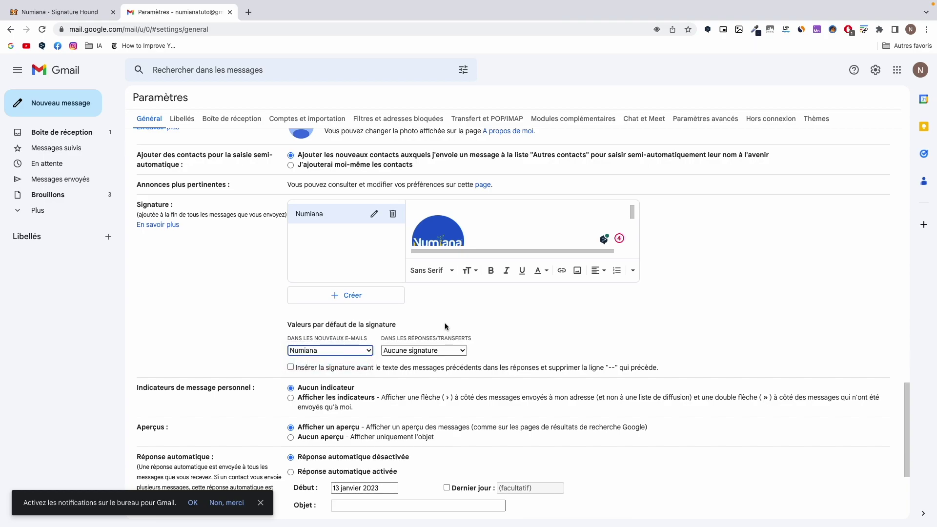
pyautogui.click(451, 352)
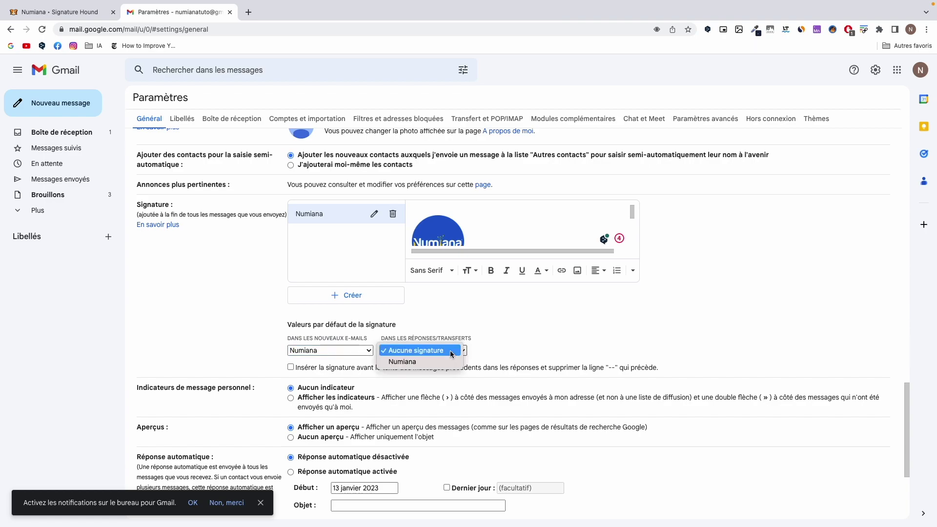
pyautogui.click(443, 362)
pyautogui.scroll(-4, 547, 326)
pyautogui.click(481, 467)
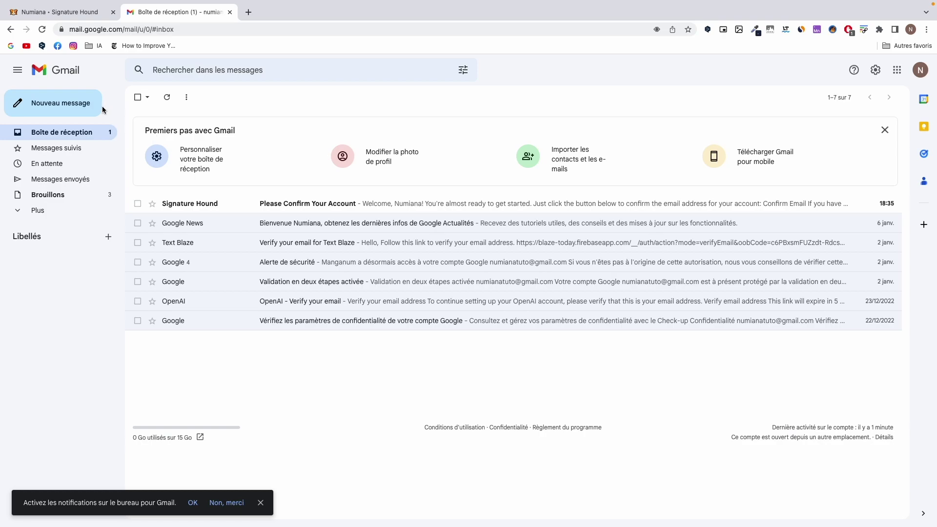
# Step: Send a new email with the signature to the account's own address, without a subject, and open the received message
pyautogui.click(57, 99)
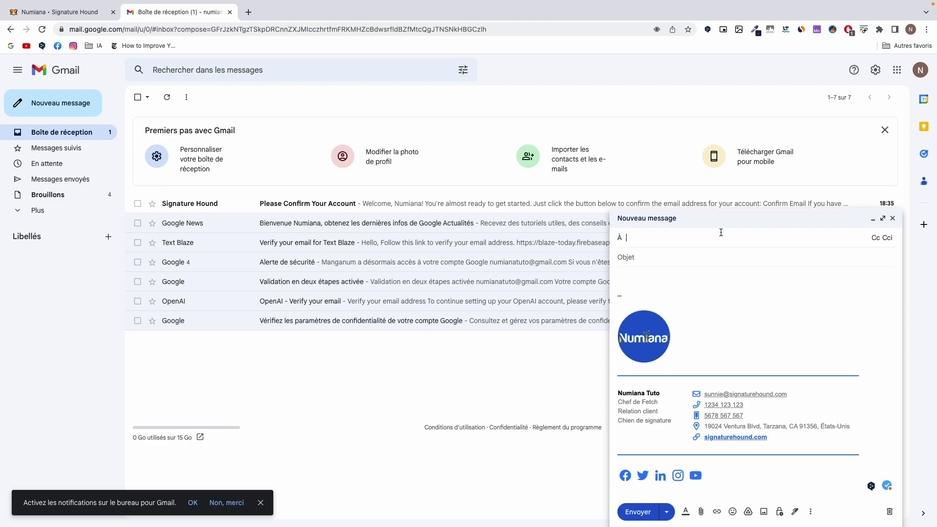
pyautogui.hotkey('ctrl', 'v')
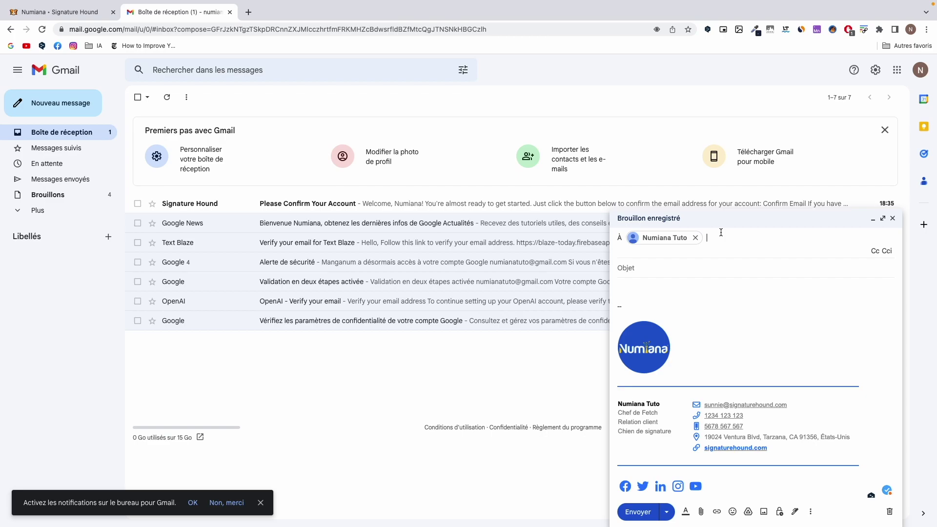
pyautogui.click(635, 512)
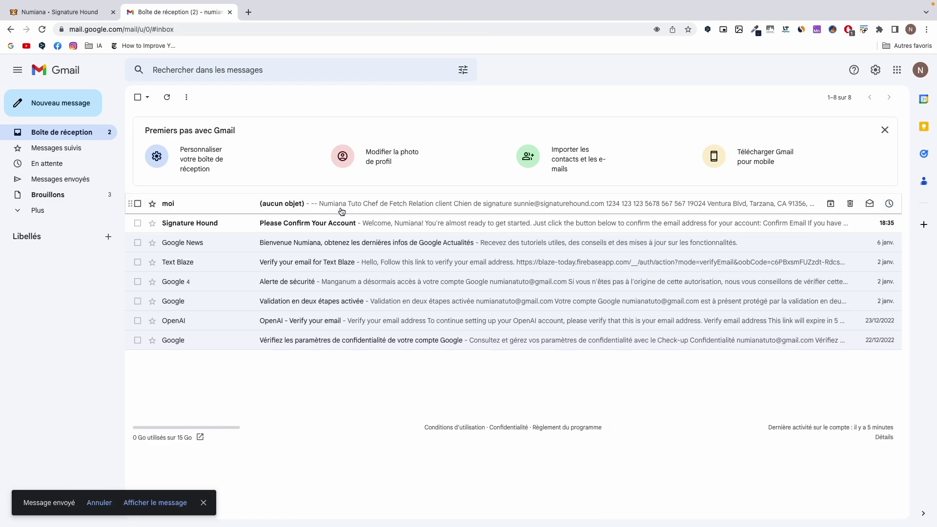
pyautogui.click(342, 211)
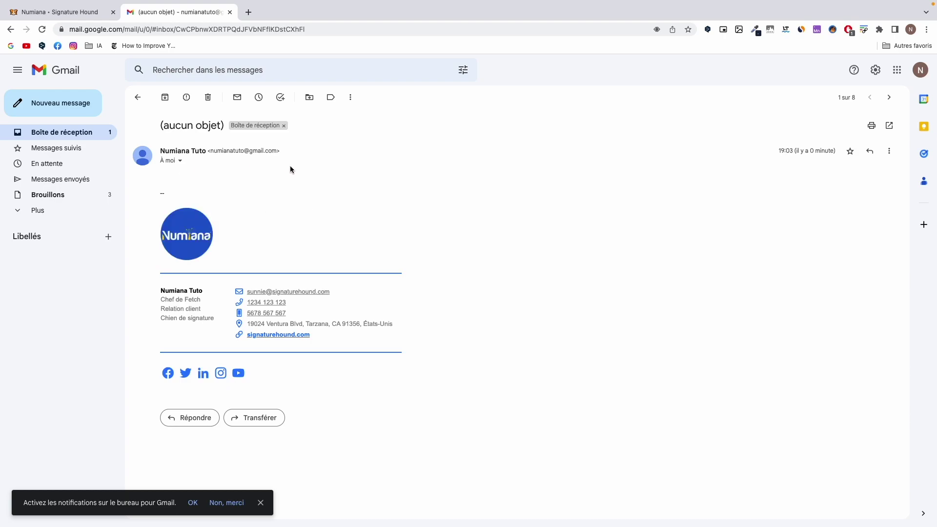
# Step: Test the email address link in the received signature, check the recipient of the new message and close the draft
pyautogui.click(309, 292)
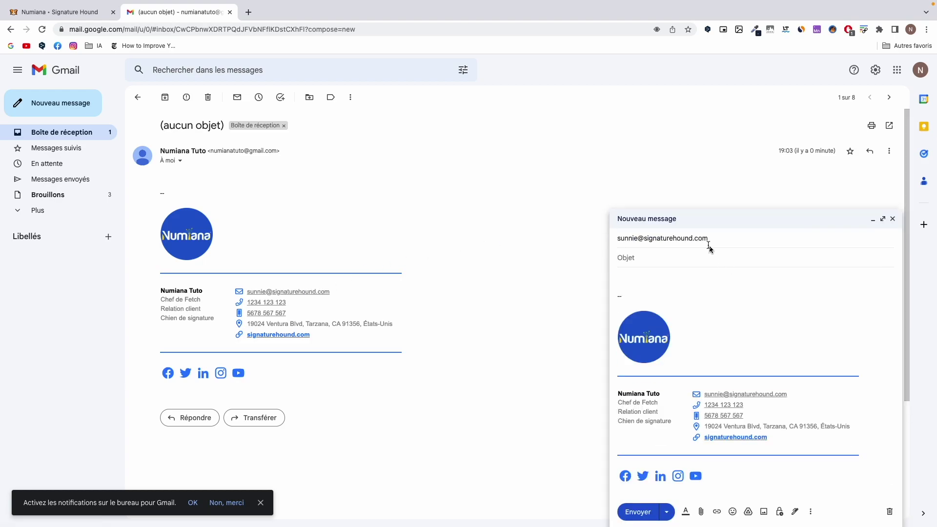
pyautogui.moveTo(615, 239); pyautogui.dragTo(722, 241)
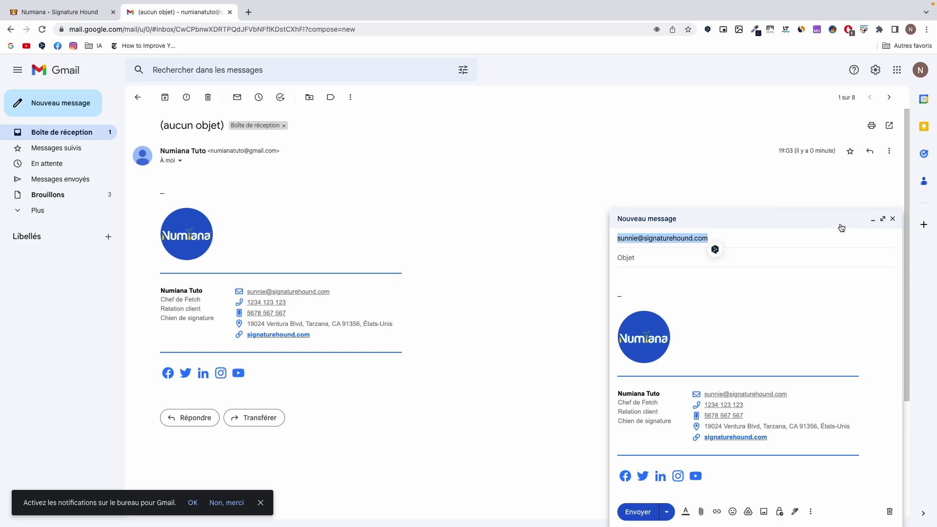
pyautogui.click(892, 220)
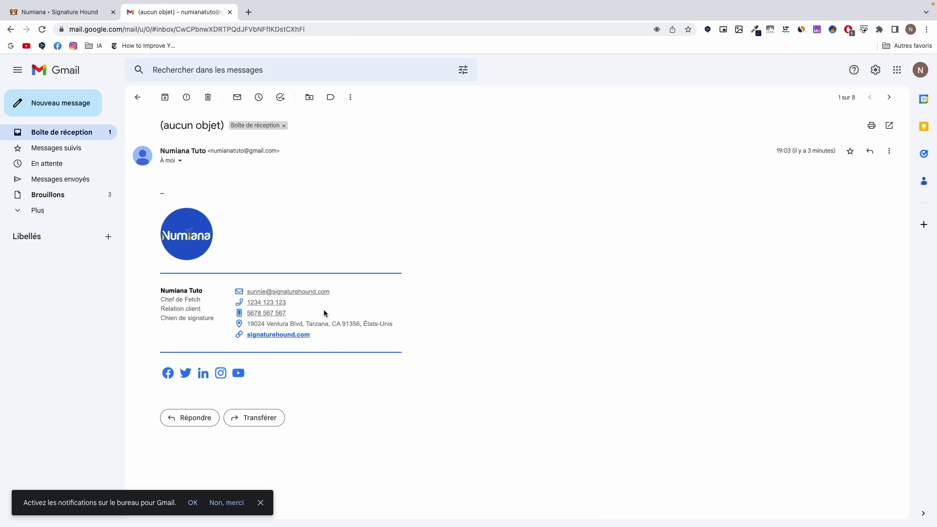
# Step: Test the first phone number link and the website link in the received signature, closing the tab each one opens
pyautogui.click(282, 303)
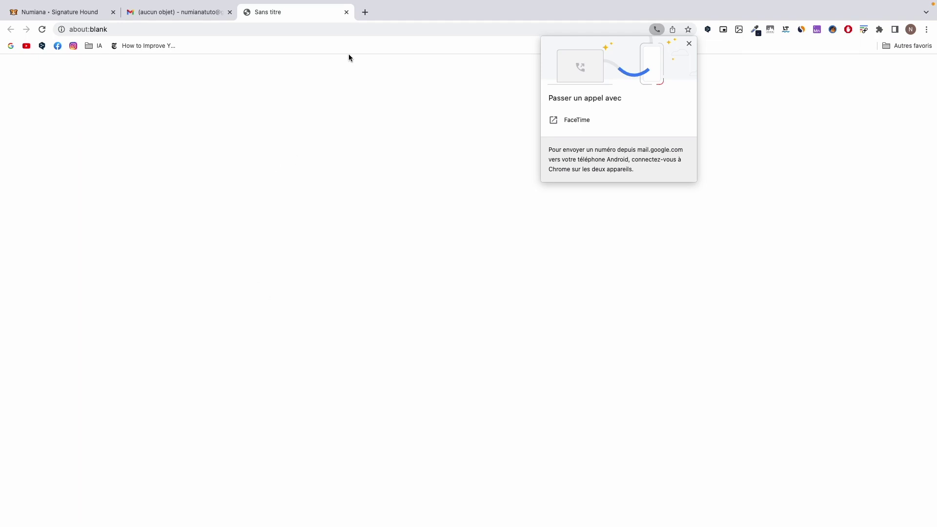
pyautogui.click(347, 13)
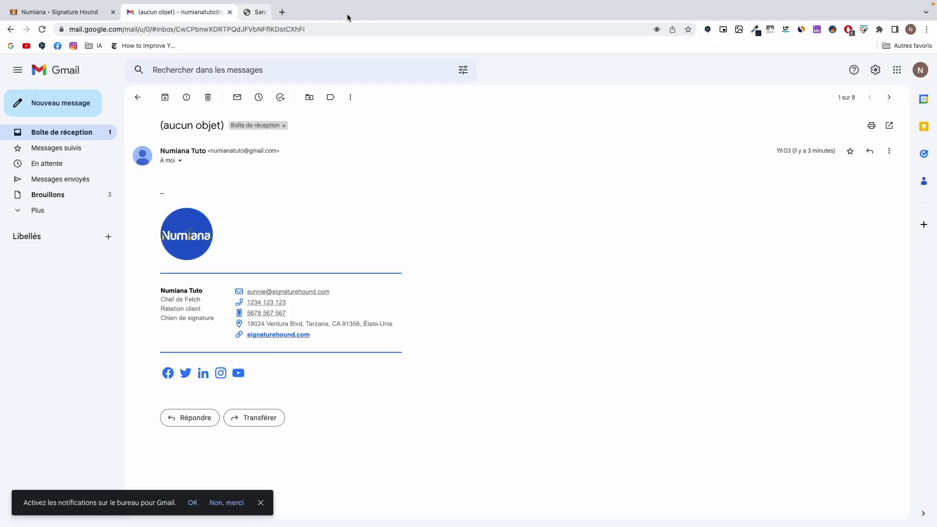
pyautogui.click(278, 338)
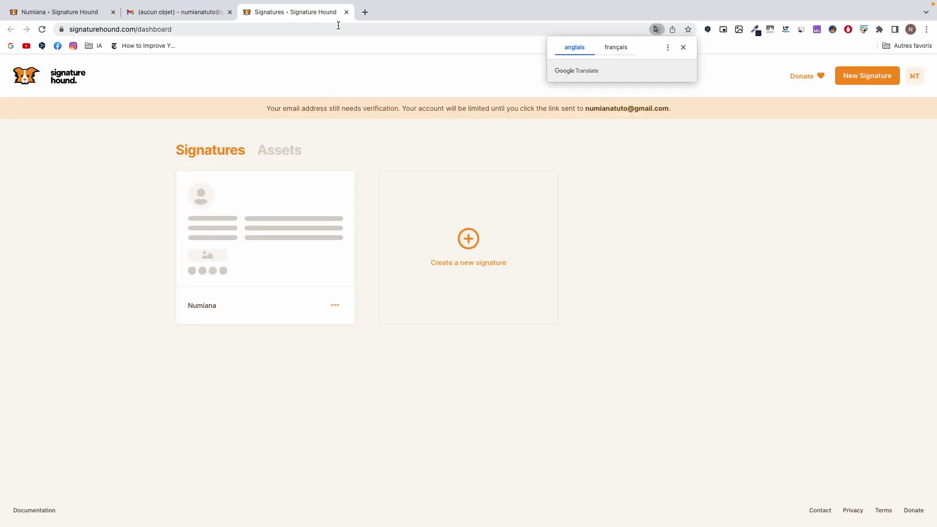
pyautogui.click(346, 12)
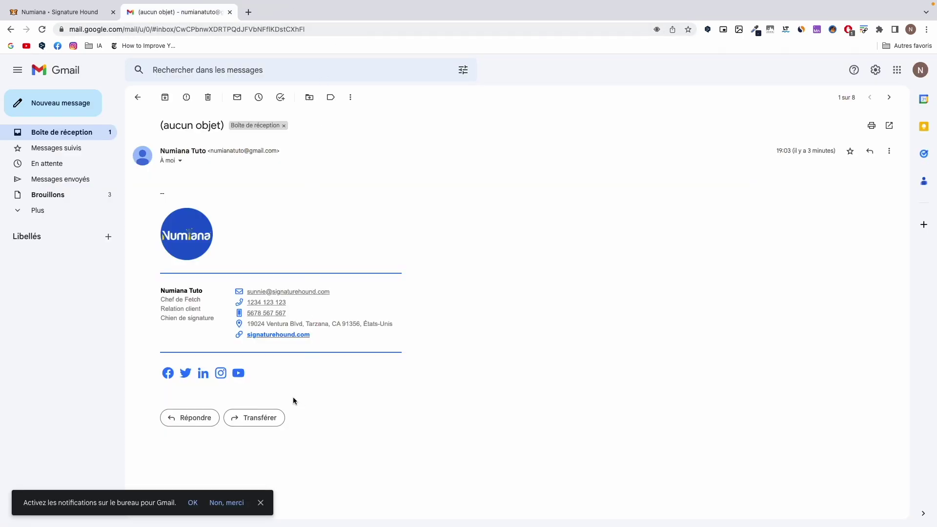
# Step: Test the Instagram link in the received signature and close the tab it opens
pyautogui.click(221, 374)
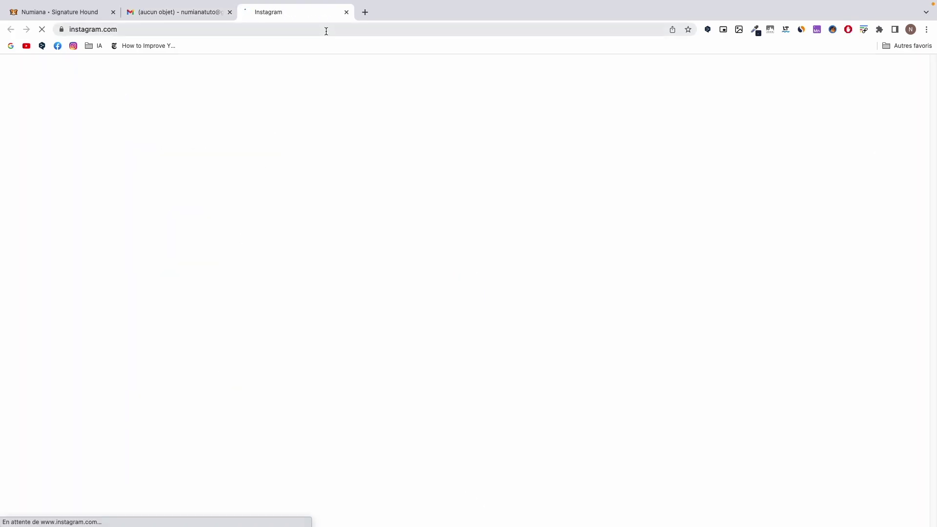
pyautogui.click(346, 12)
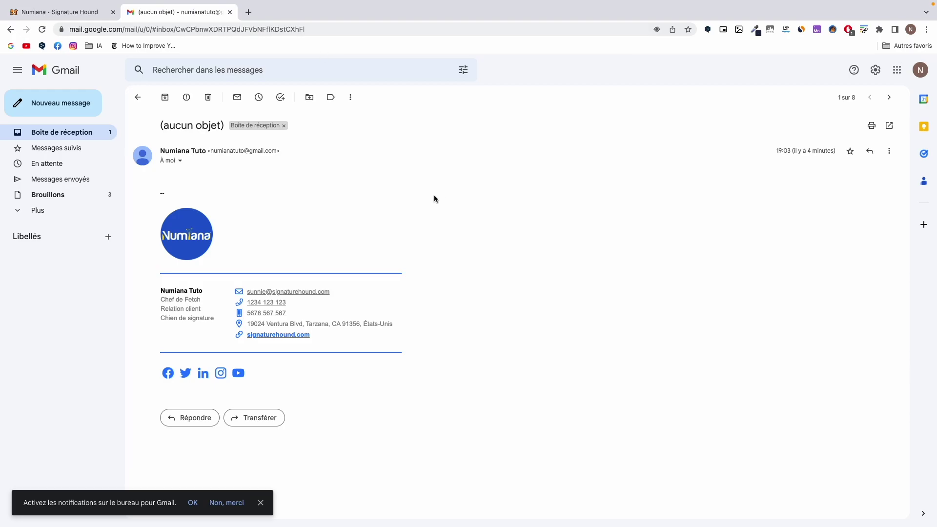
# Step: Switch back to Signature Hound and close the Gmail (web mail) installation instructions
pyautogui.click(73, 14)
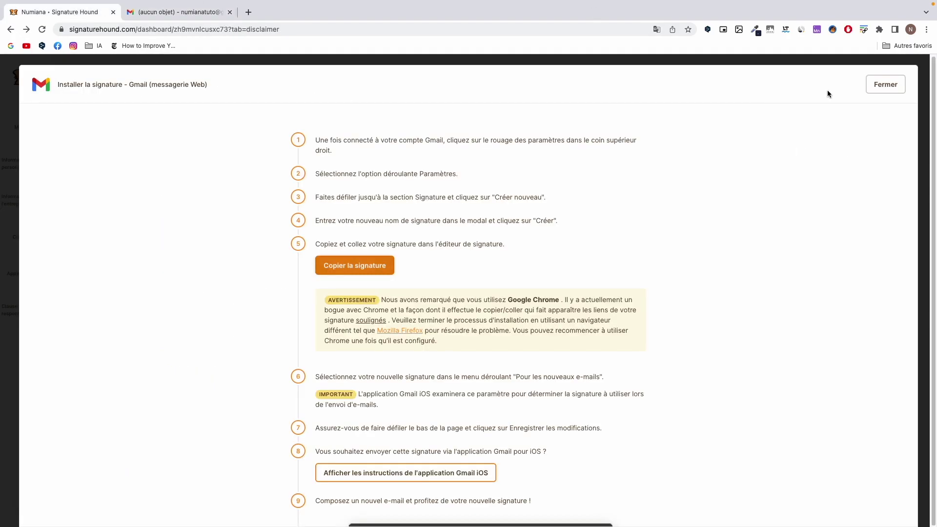
pyautogui.click(888, 94)
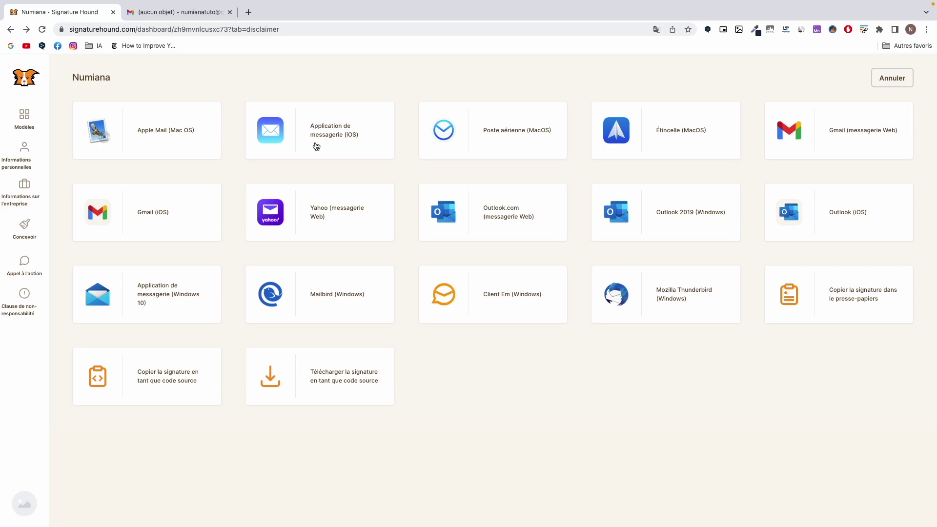
# Step: Switch the translated page back to English and leave the installation options through the Signature Hound logo
pyautogui.click(655, 31)
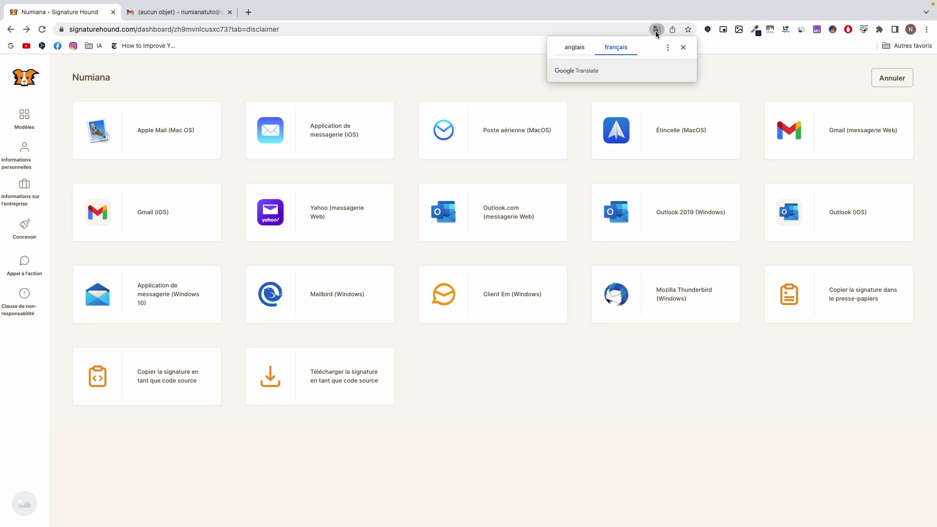
pyautogui.click(576, 47)
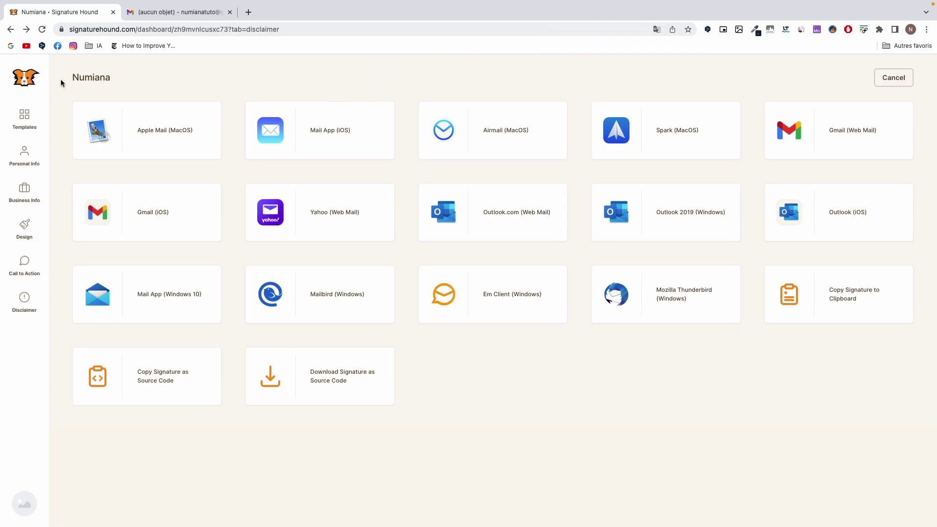
pyautogui.click(31, 85)
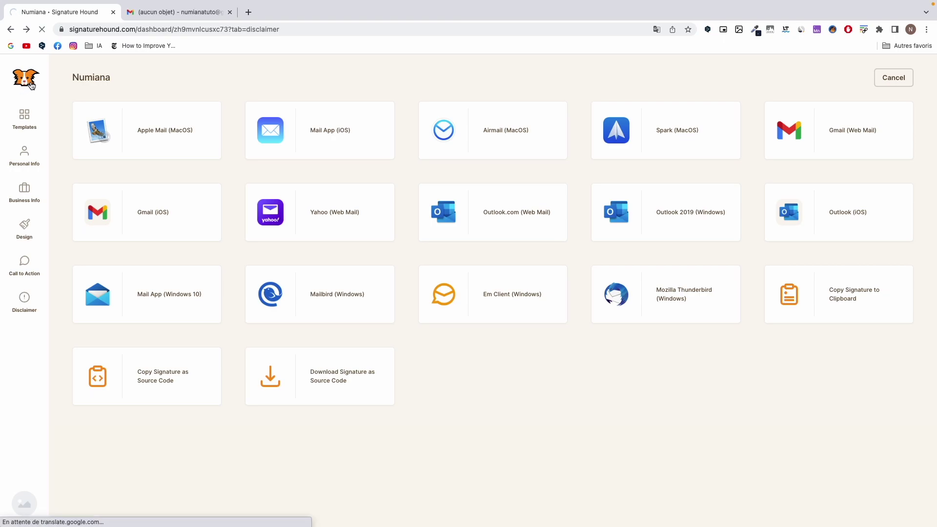